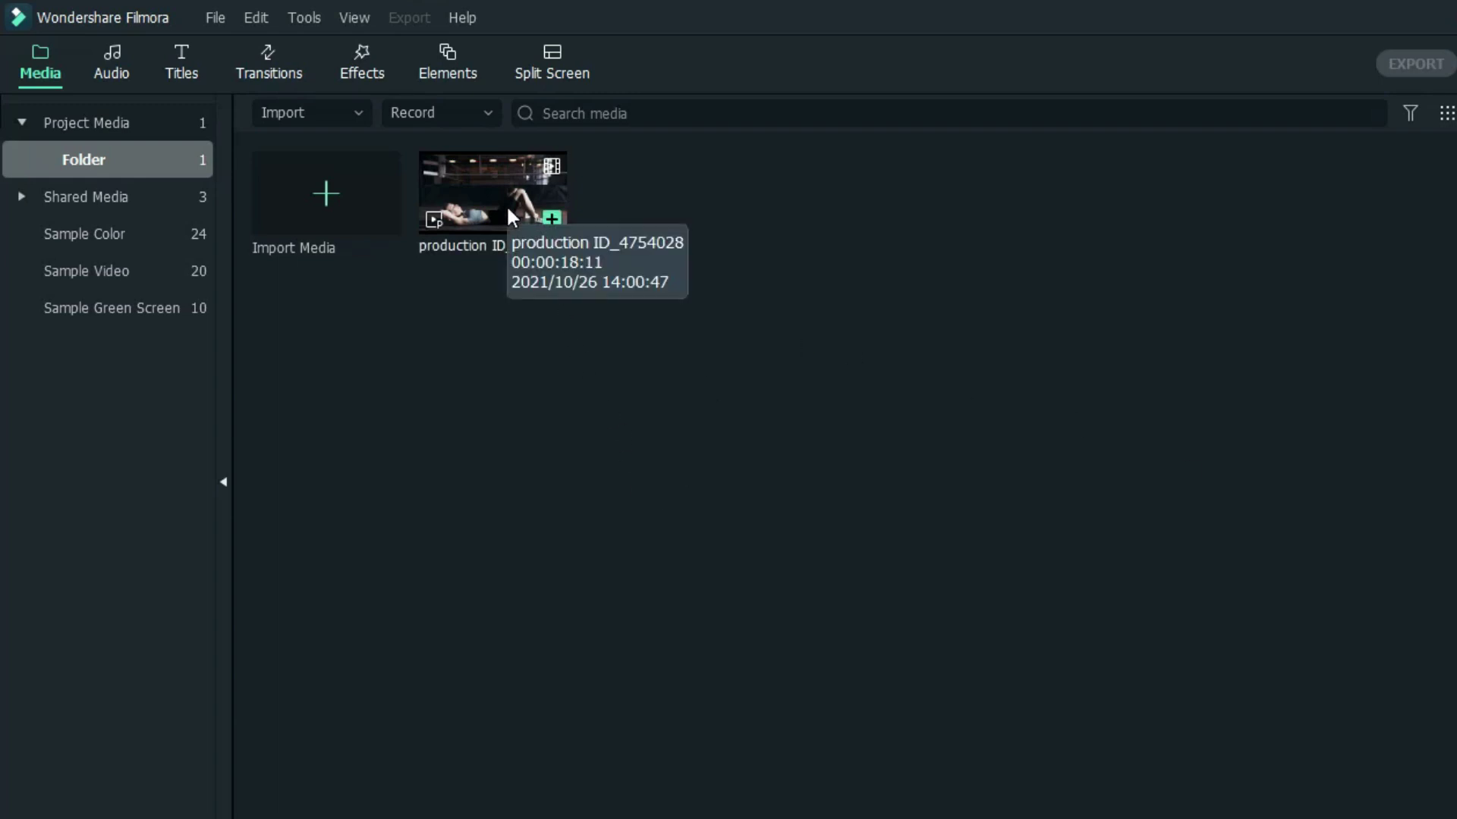
Place the workout clip on the main track and cut away its opening piece at about 9 seconds
{"action": "left_click_drag", "start_coordinate": [493, 194], "coordinate": [565, 818]}
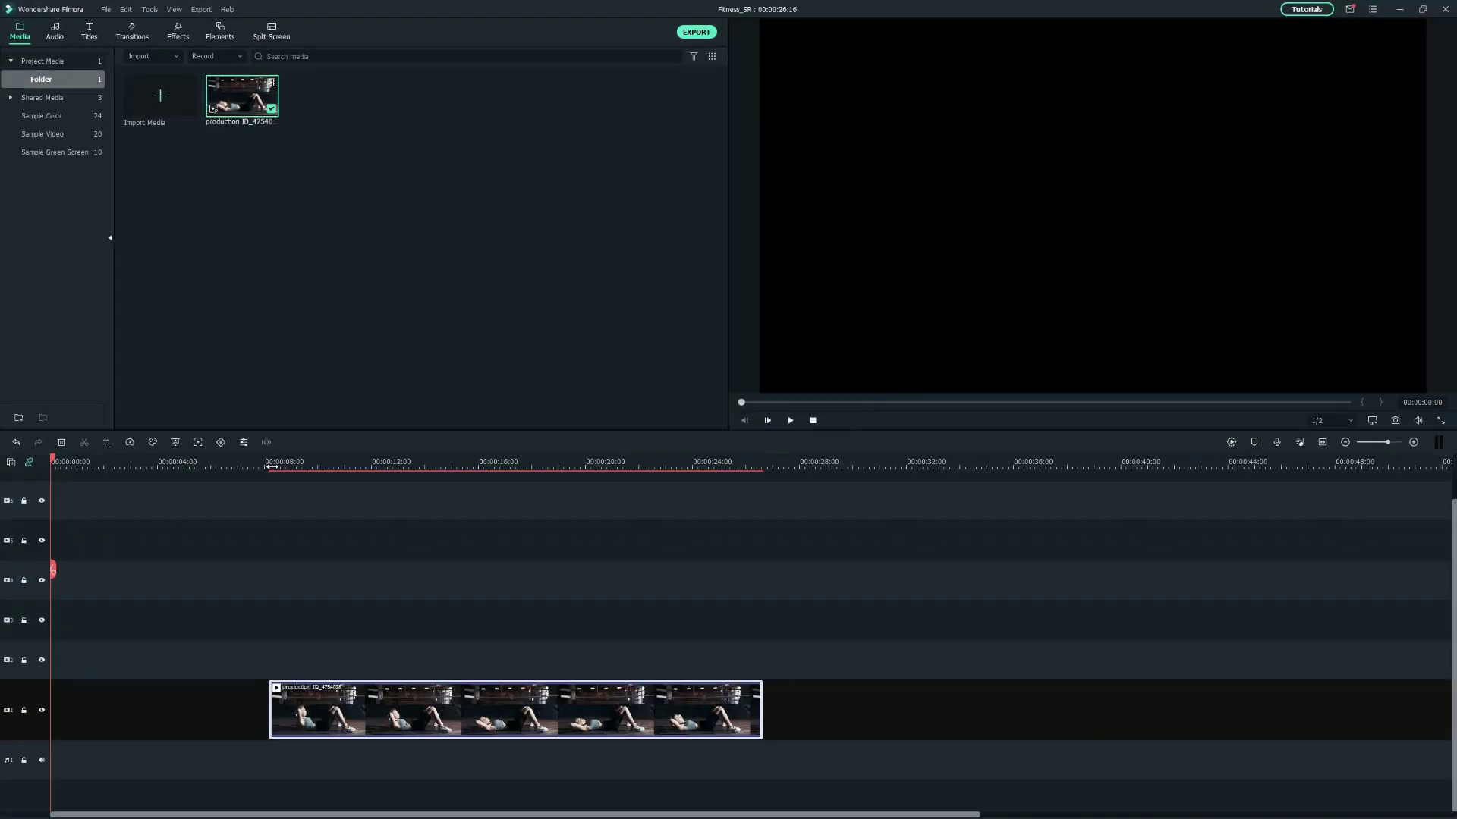
{"action": "left_click_drag", "start_coordinate": [271, 466], "coordinate": [308, 471]}
{"action": "left_click", "coordinate": [305, 570]}
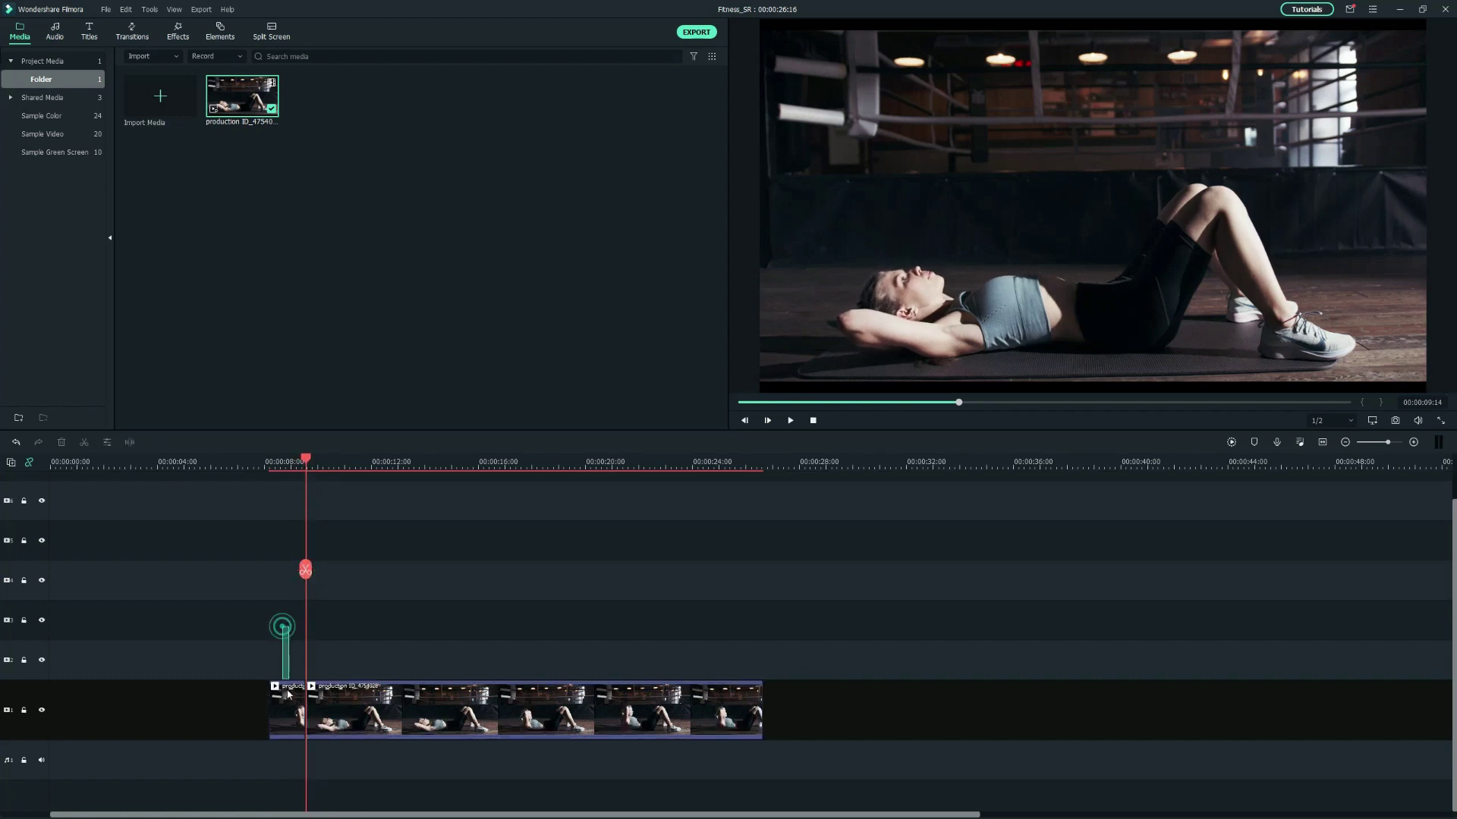
{"action": "key", "text": "Delete"}
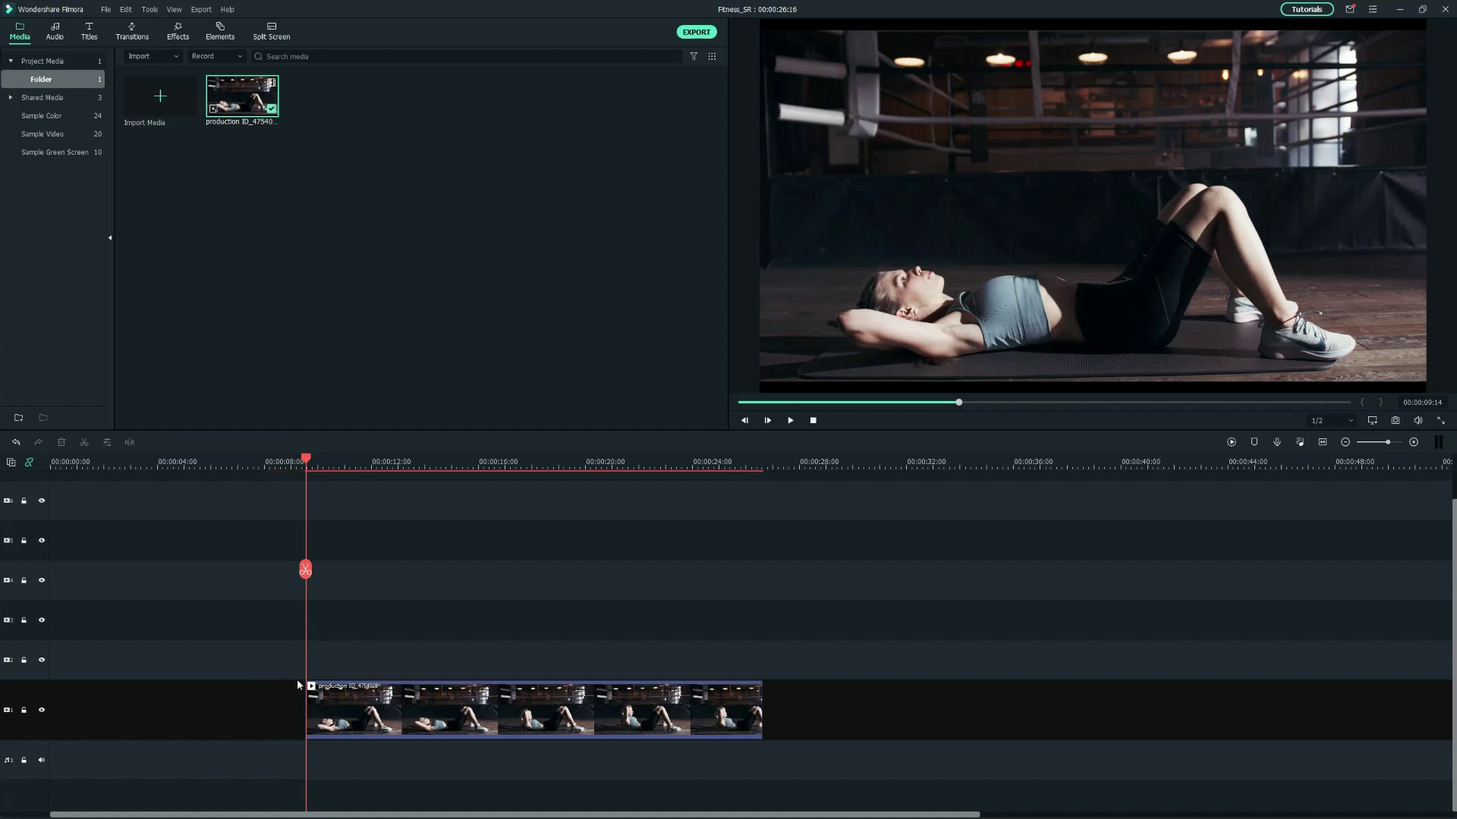
Add freeze-frame Snapshot_141 at the start, extended to 12 seconds, with the workout clip after it
{"action": "left_click", "coordinate": [1395, 421]}
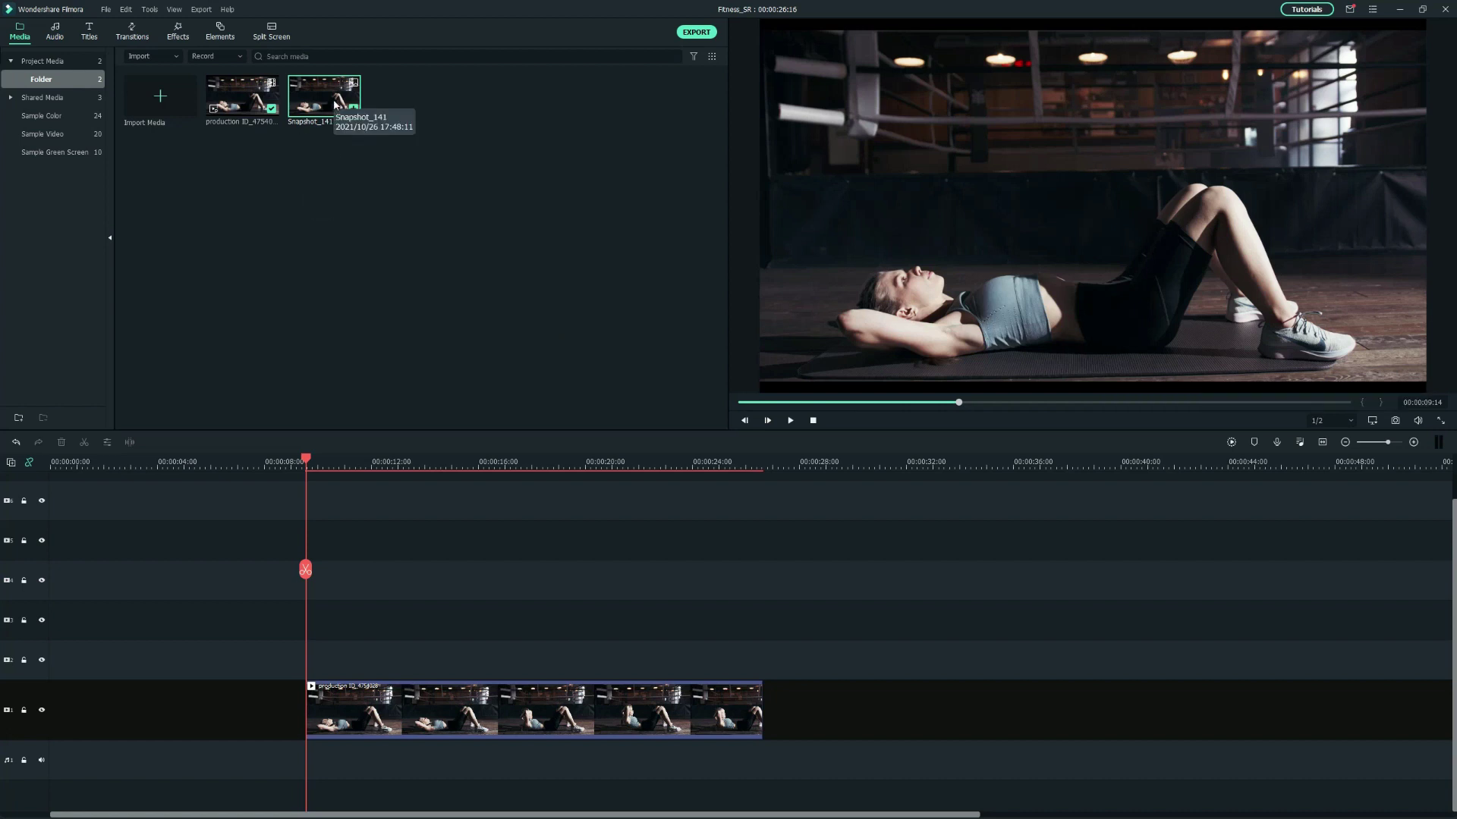
{"action": "left_click_drag", "start_coordinate": [335, 104], "coordinate": [35, 709]}
{"action": "left_click_drag", "start_coordinate": [302, 576], "coordinate": [370, 588]}
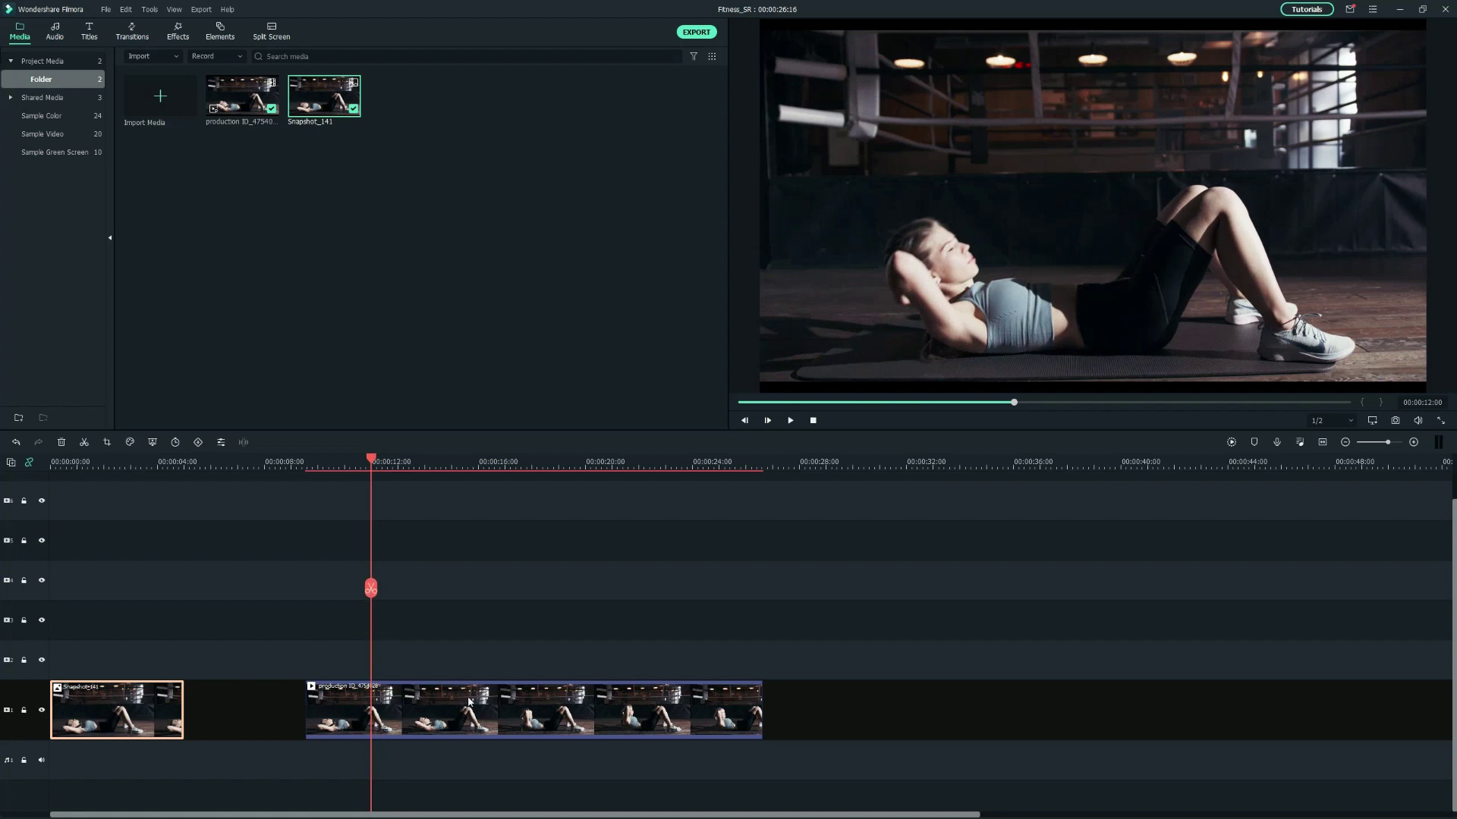
{"action": "left_click_drag", "start_coordinate": [464, 706], "coordinate": [530, 705]}
{"action": "left_click", "coordinate": [166, 698]}
{"action": "left_click_drag", "start_coordinate": [183, 698], "coordinate": [388, 698]}
{"action": "left_click_drag", "start_coordinate": [371, 588], "coordinate": [27, 589]}
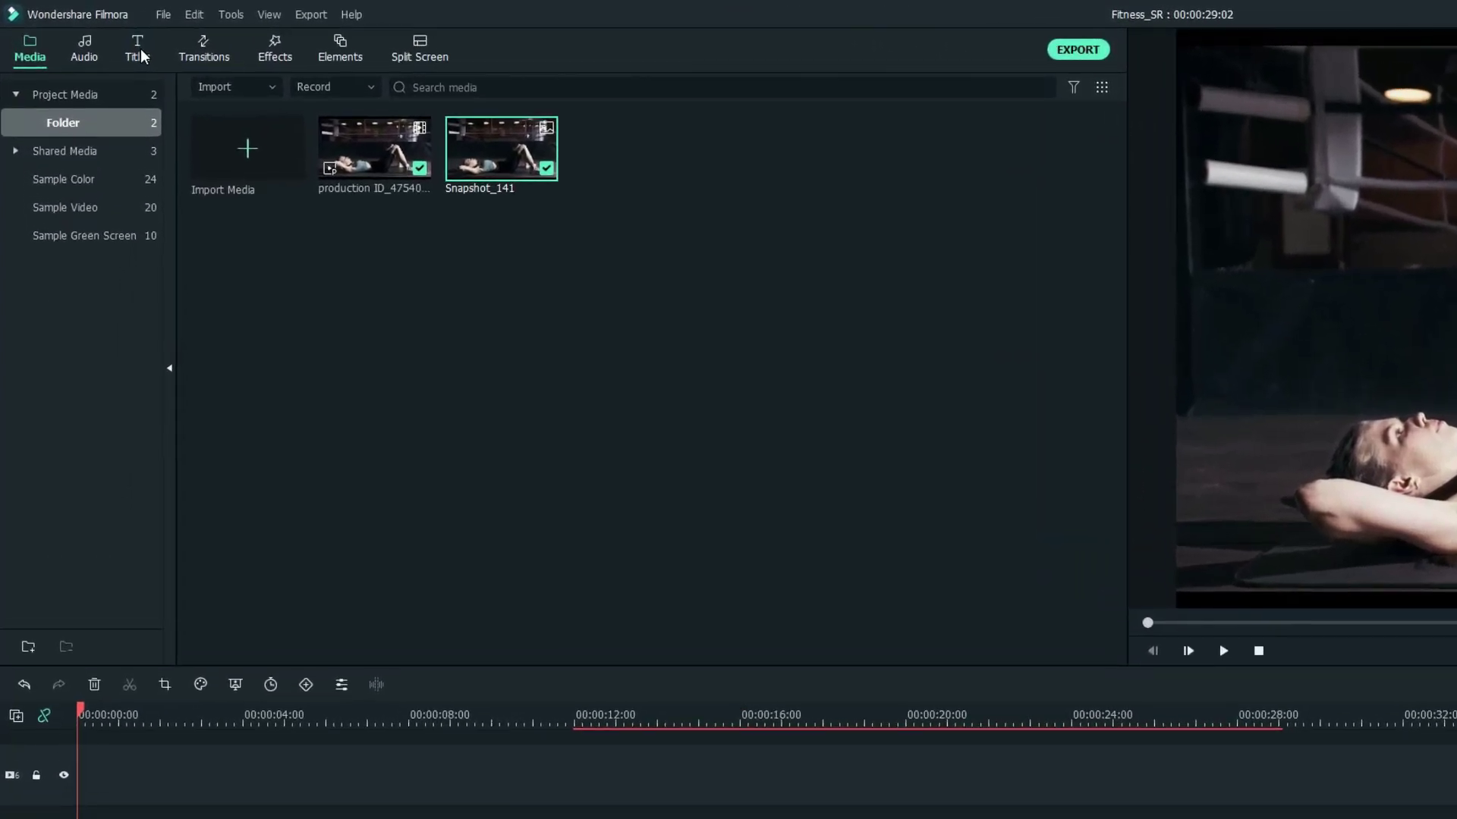
Search the titles for 'fitness' and add Title_03 above the intro snapshot
{"action": "left_click", "coordinate": [140, 53]}
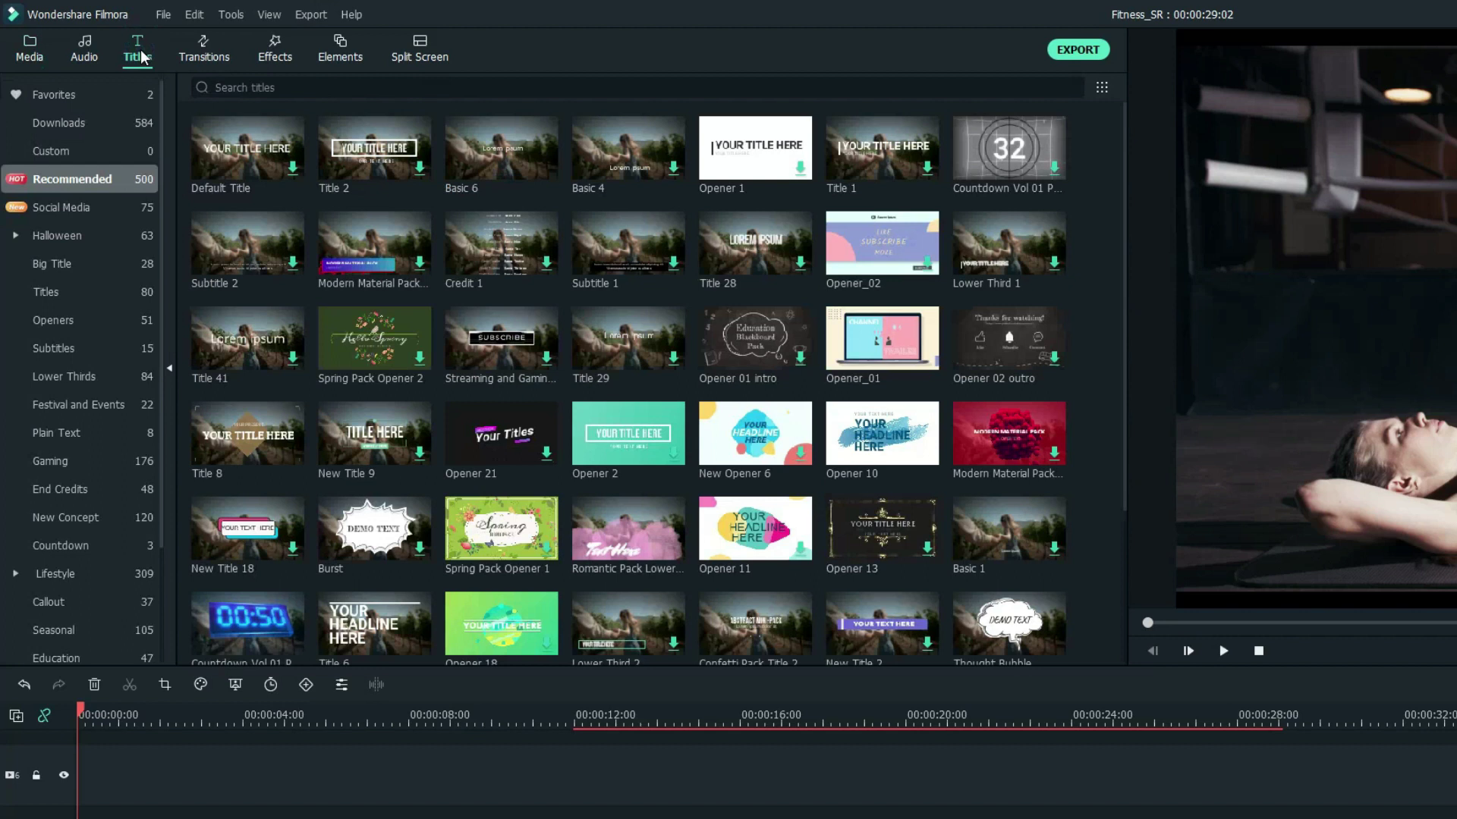
{"action": "left_click", "coordinate": [244, 86]}
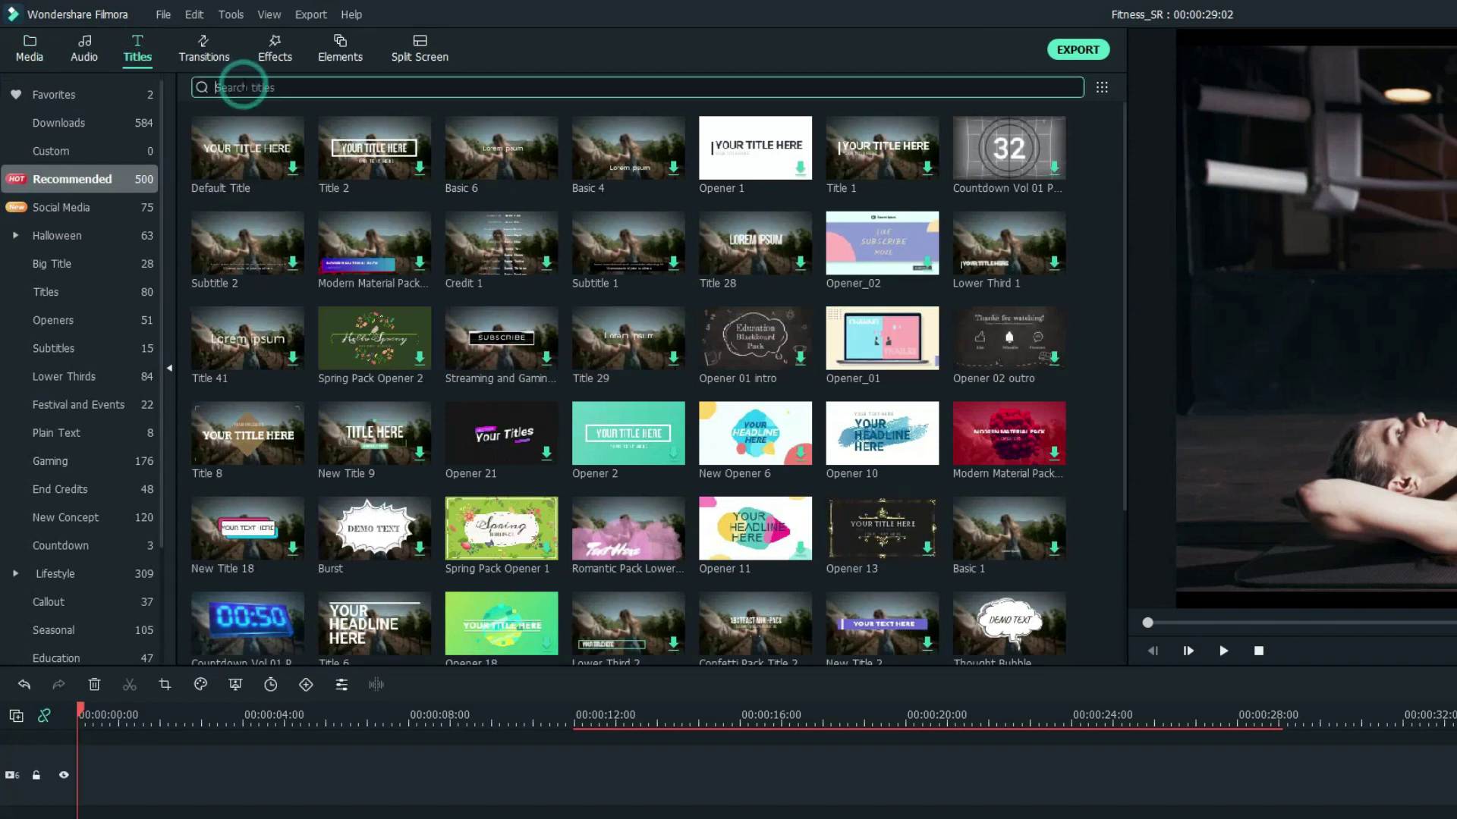
{"action": "type", "text": "fitness"}
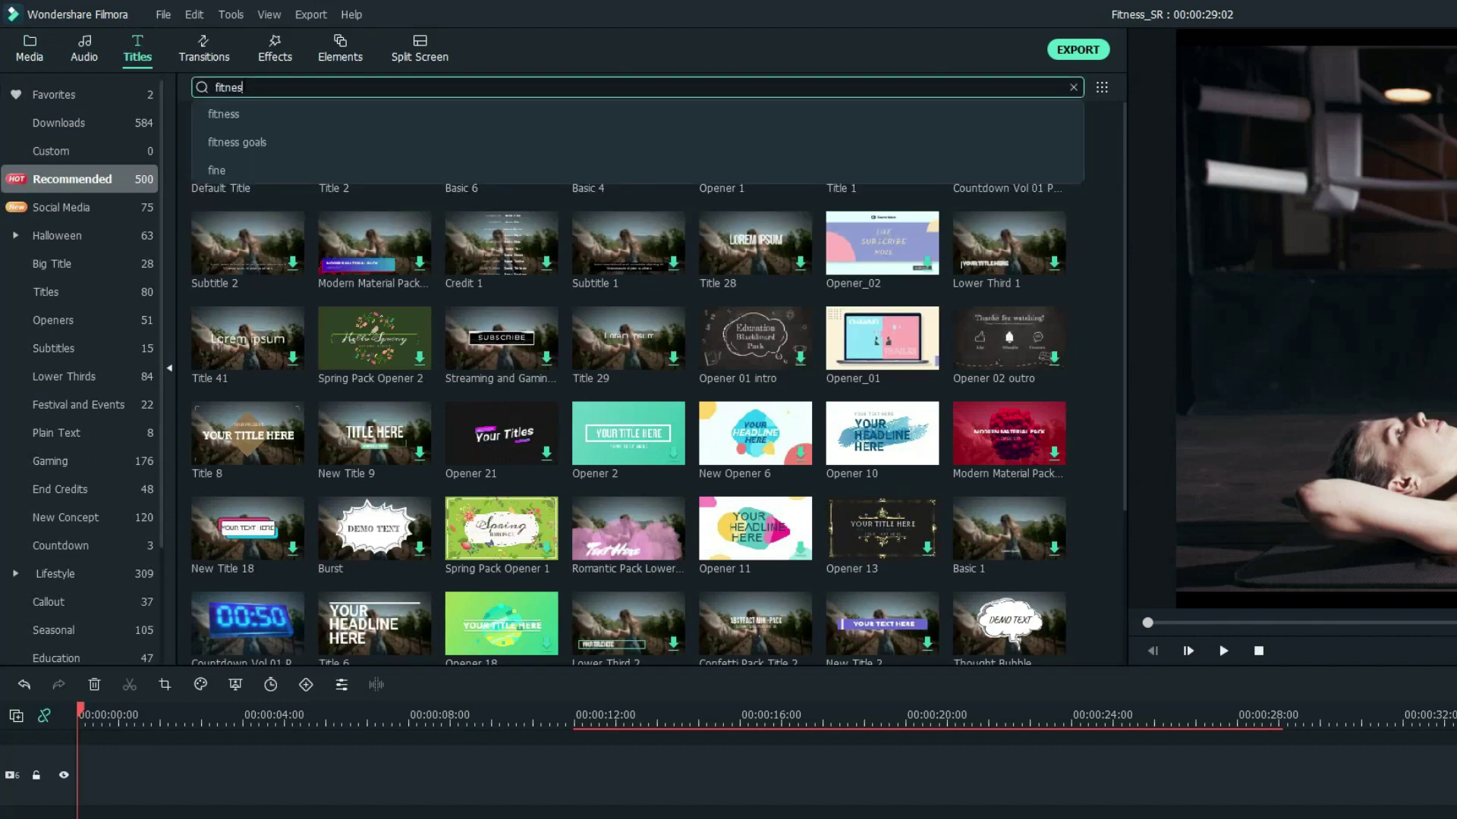
{"action": "left_click", "coordinate": [265, 115]}
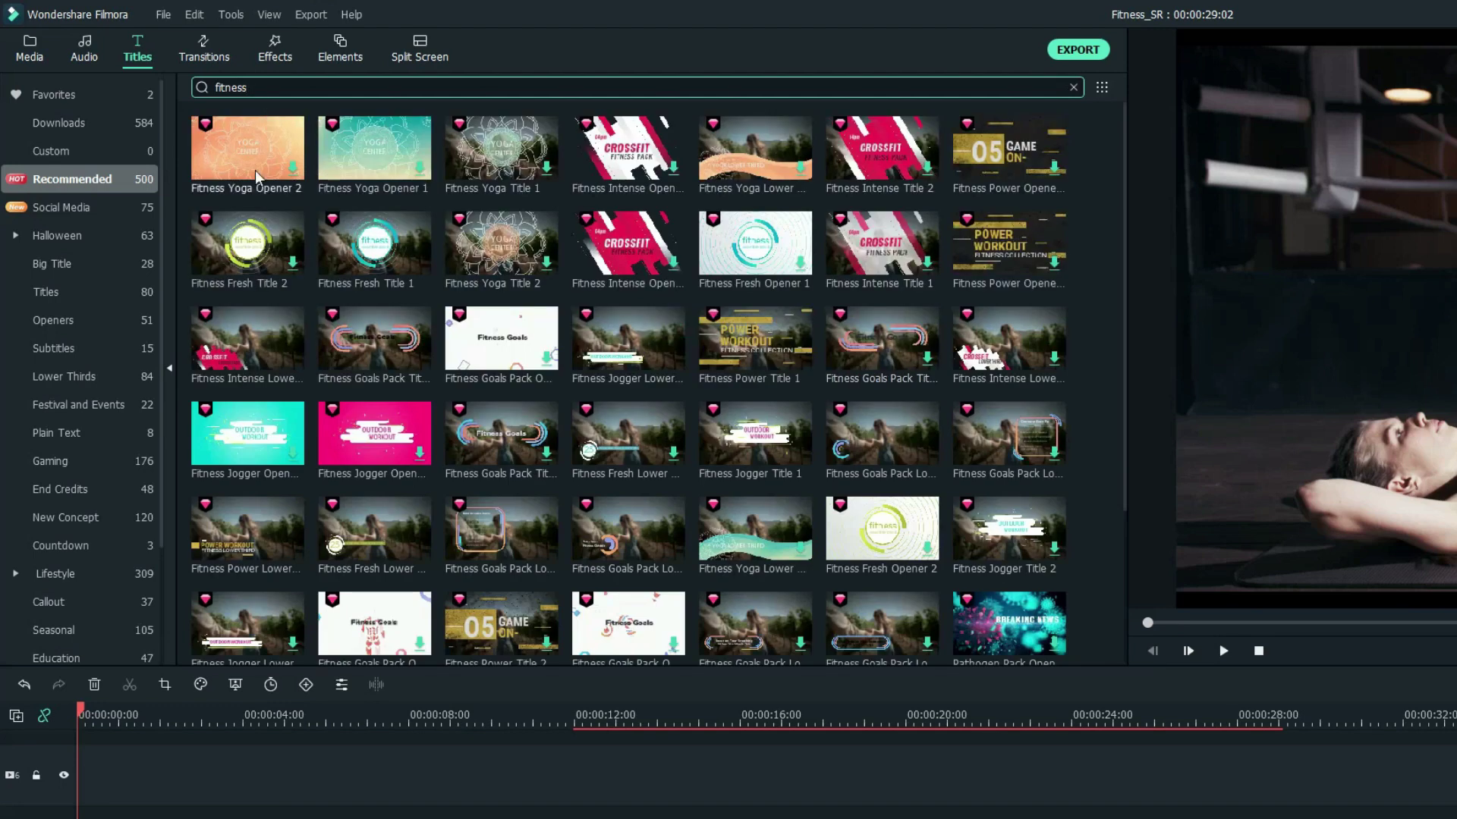
{"action": "scroll", "coordinate": [510, 396], "scroll_direction": "down", "scroll_amount": 3}
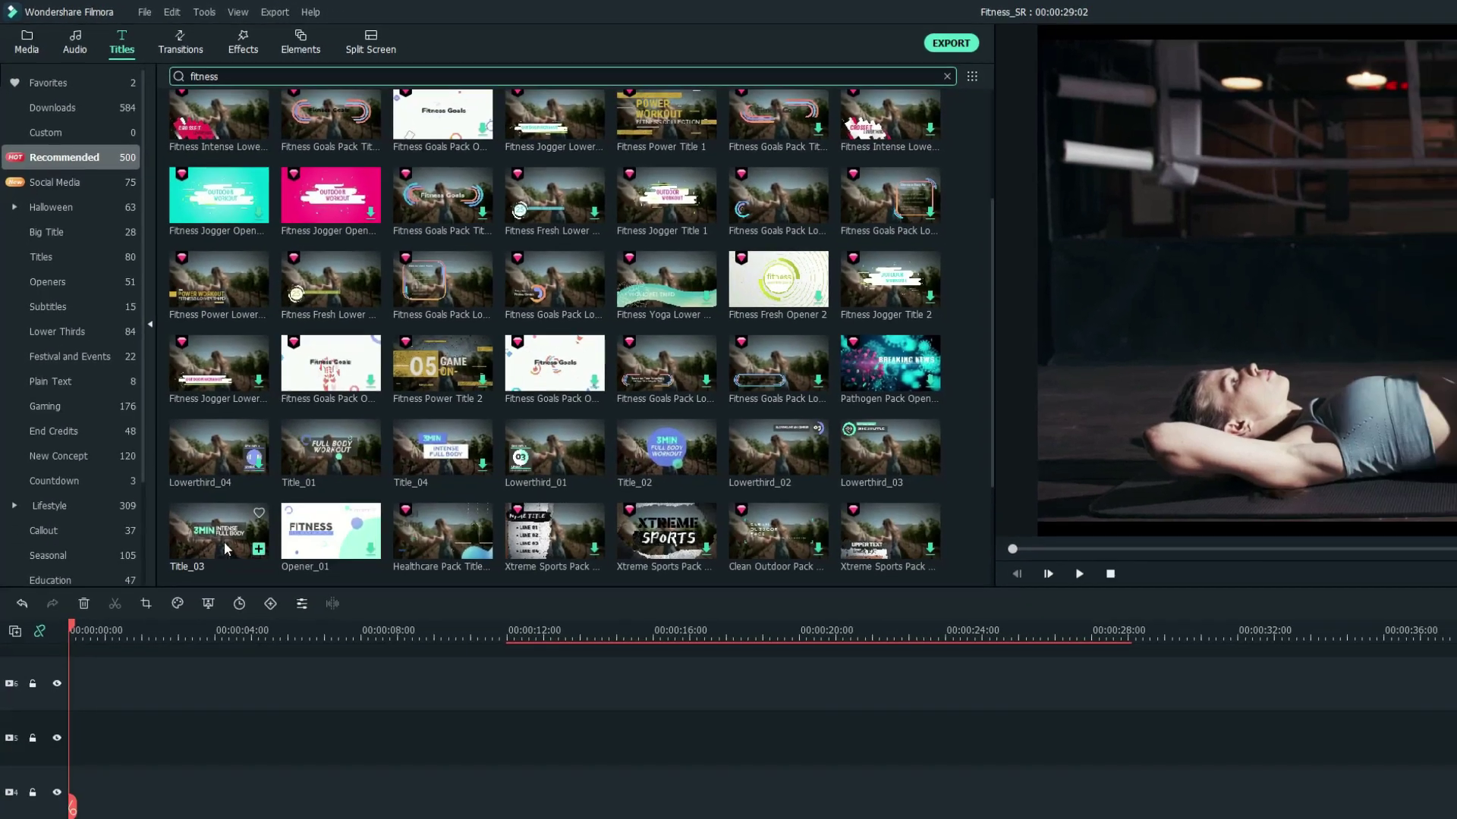
{"action": "left_click_drag", "start_coordinate": [247, 600], "coordinate": [84, 818]}
Replace the title's text with SIT-UPS and WORKOUT, so it reads 3MIN SIT-UPS WORKOUT
{"action": "left_click_drag", "start_coordinate": [55, 594], "coordinate": [111, 600]}
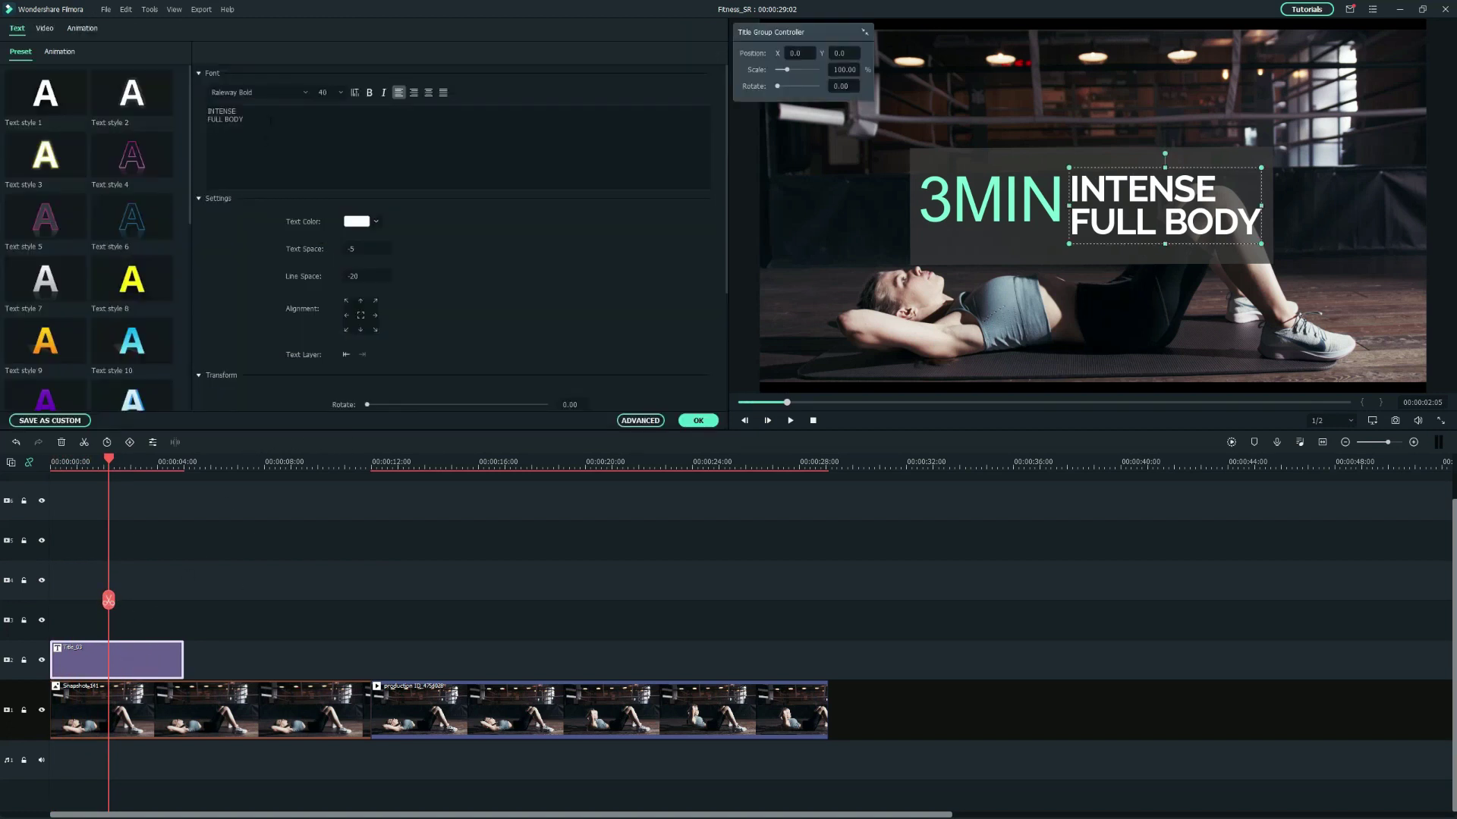
{"action": "left_click_drag", "start_coordinate": [260, 110], "coordinate": [207, 111]}
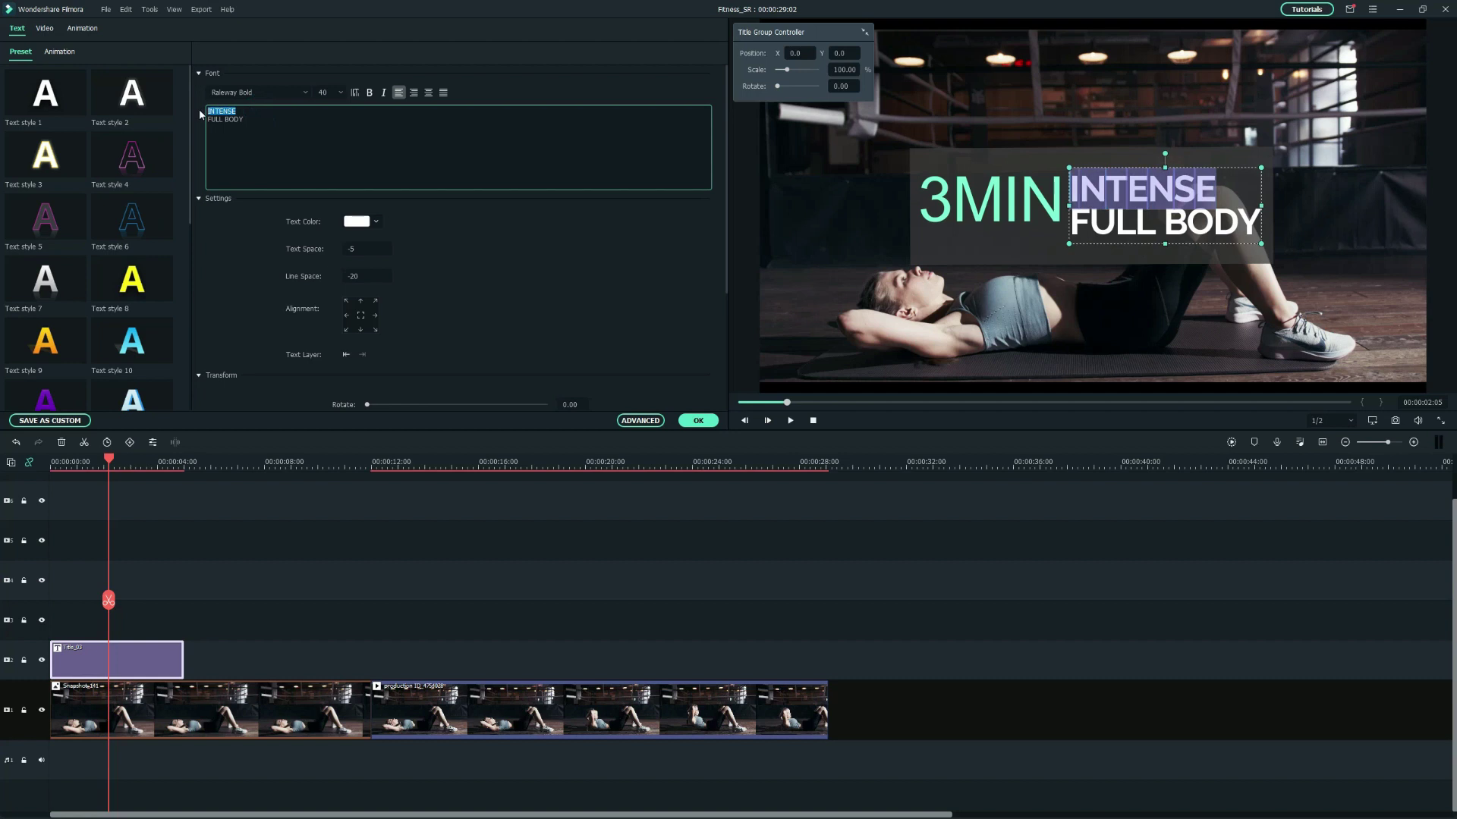
{"action": "type", "text": "SIT"}
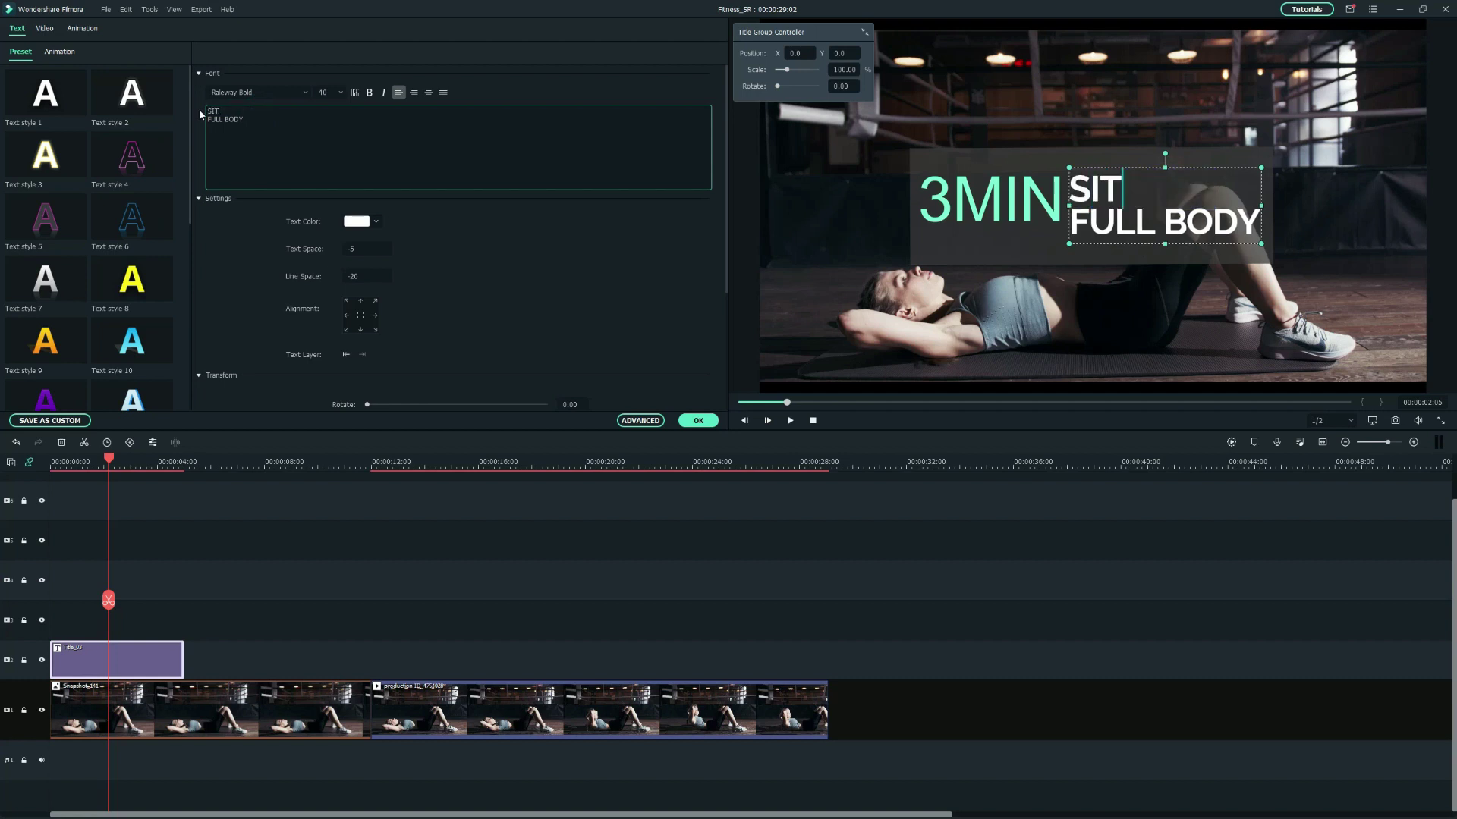
{"action": "type", "text": "-UPS"}
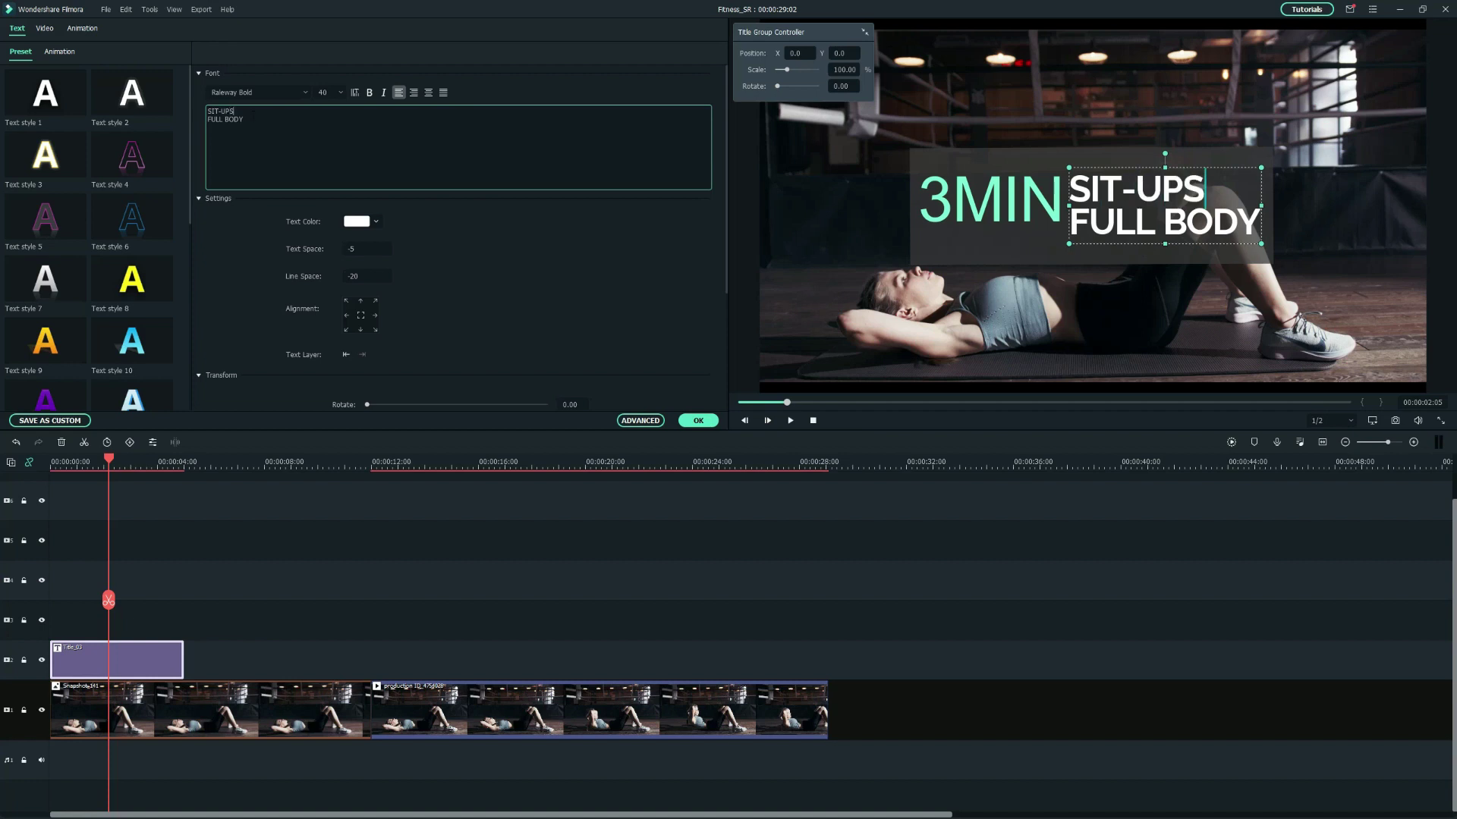
{"action": "key", "text": "ctrl+End"}
{"action": "key", "text": "shift+Left"}
{"action": "key", "text": "shift+Left"}
{"action": "key", "text": "shift+Left"}
{"action": "key", "text": "shift+Left"}
{"action": "key", "text": "shift+Left"}
{"action": "key", "text": "shift+Left"}
{"action": "key", "text": "shift+Left"}
{"action": "key", "text": "shift+Left"}
{"action": "key", "text": "shift+Left"}
{"action": "type", "text": "WORK"}
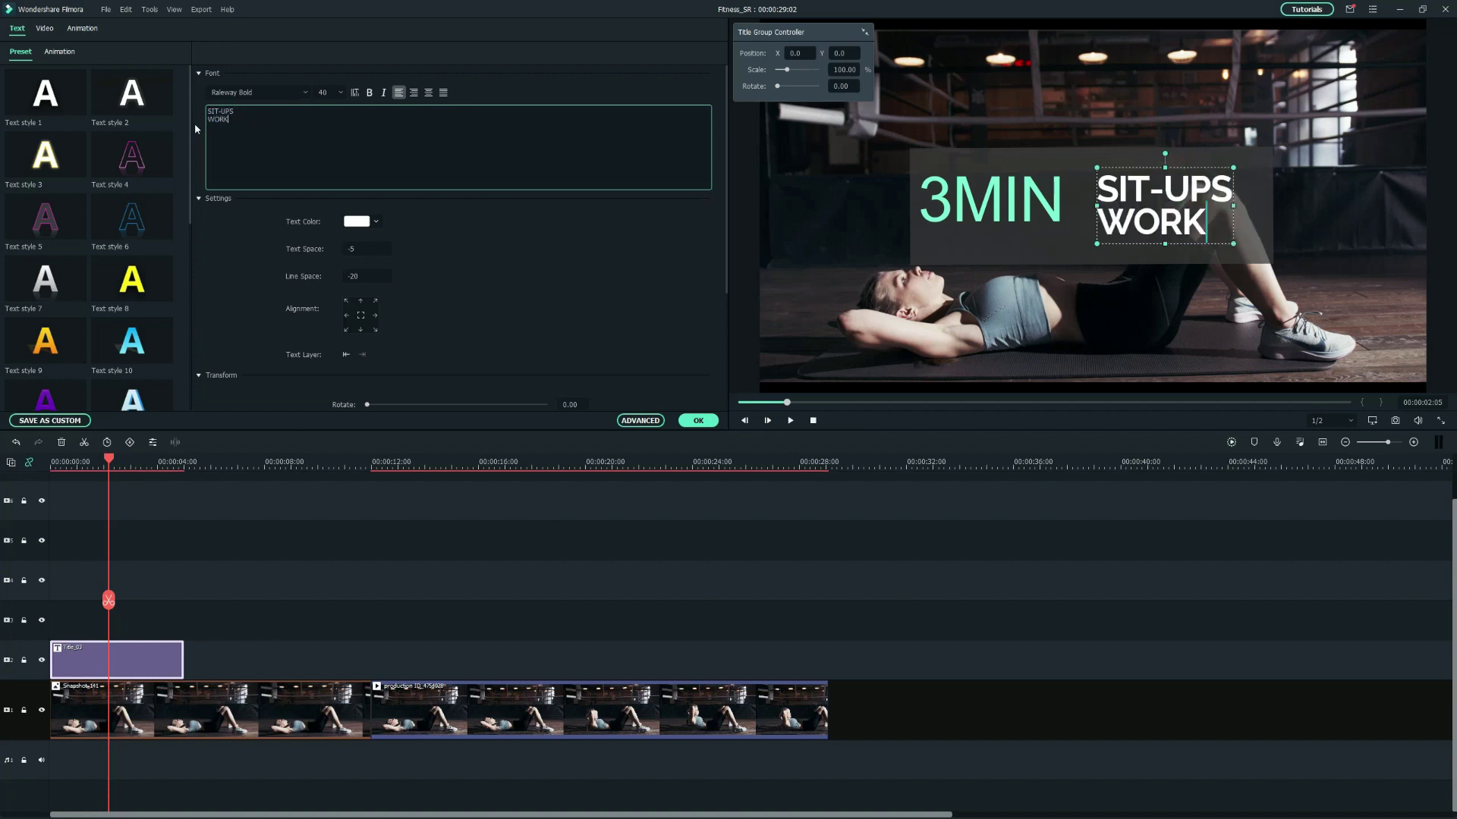
{"action": "type", "text": "OUT"}
{"action": "left_click", "coordinate": [697, 420]}
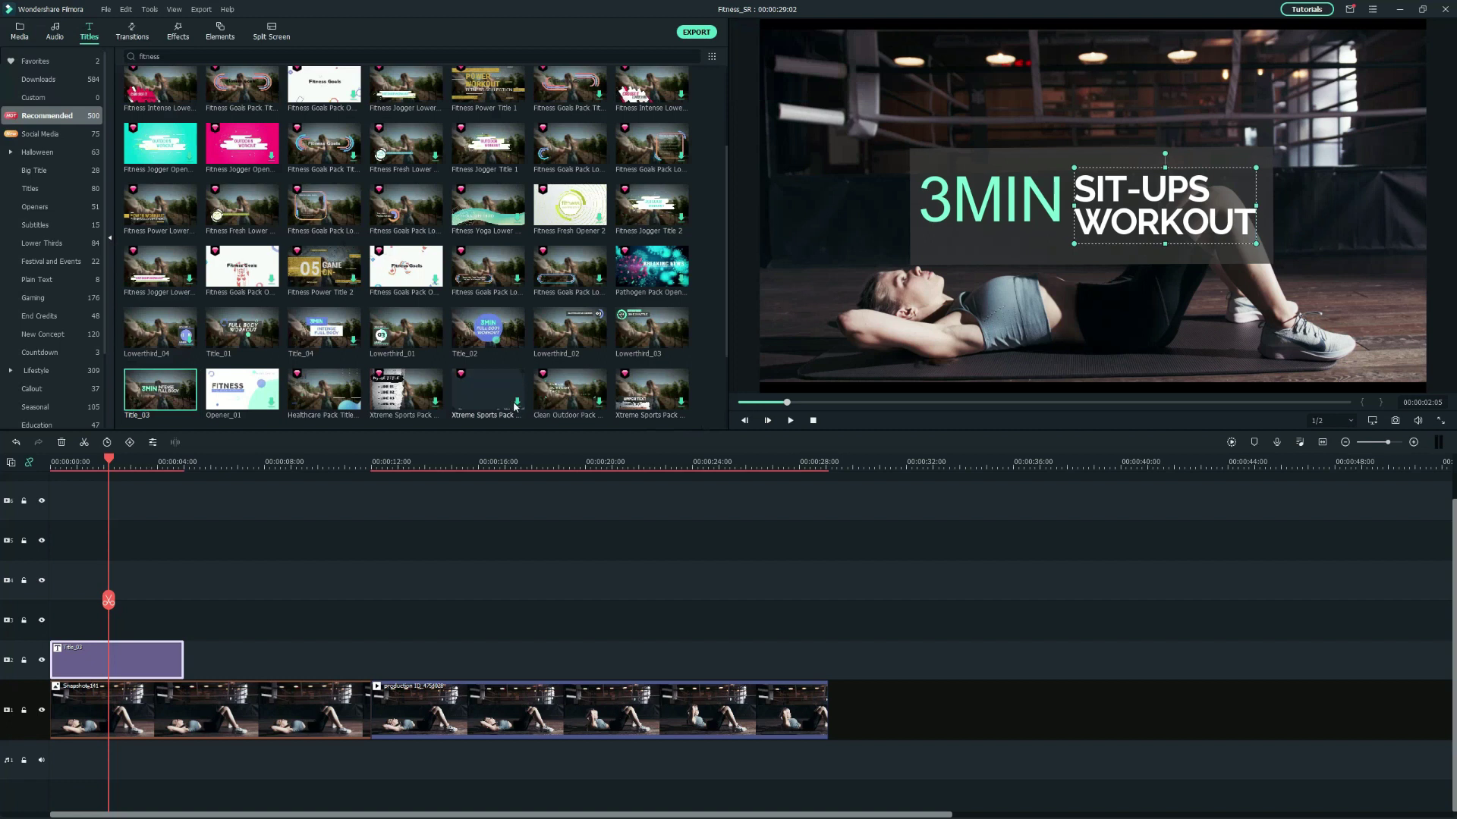
Add Lowerthird_01 right after the intro title and move it up and to the right in the frame
{"action": "left_click_drag", "start_coordinate": [402, 328], "coordinate": [186, 651]}
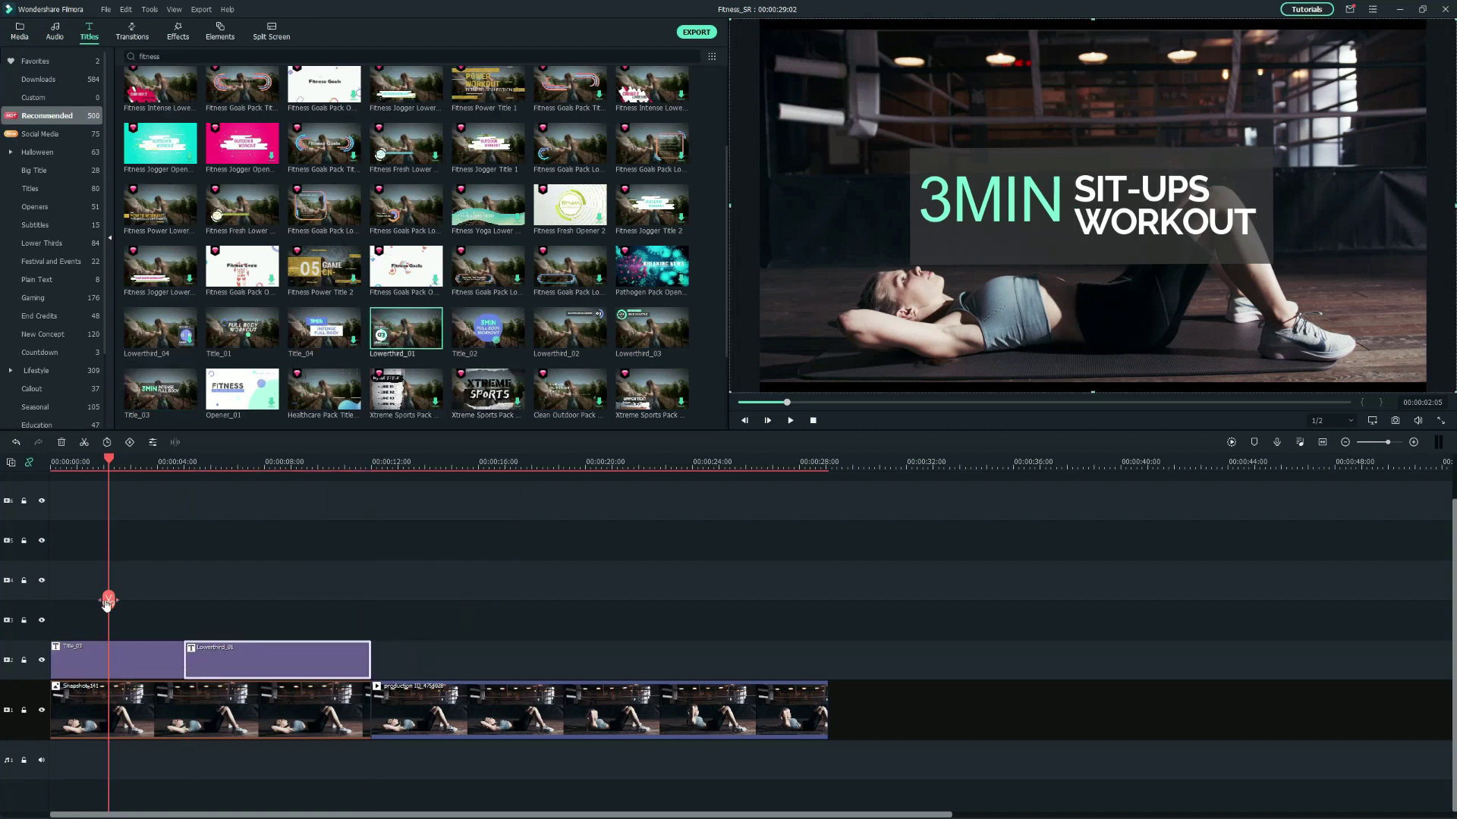
{"action": "left_click_drag", "start_coordinate": [107, 603], "coordinate": [283, 624]}
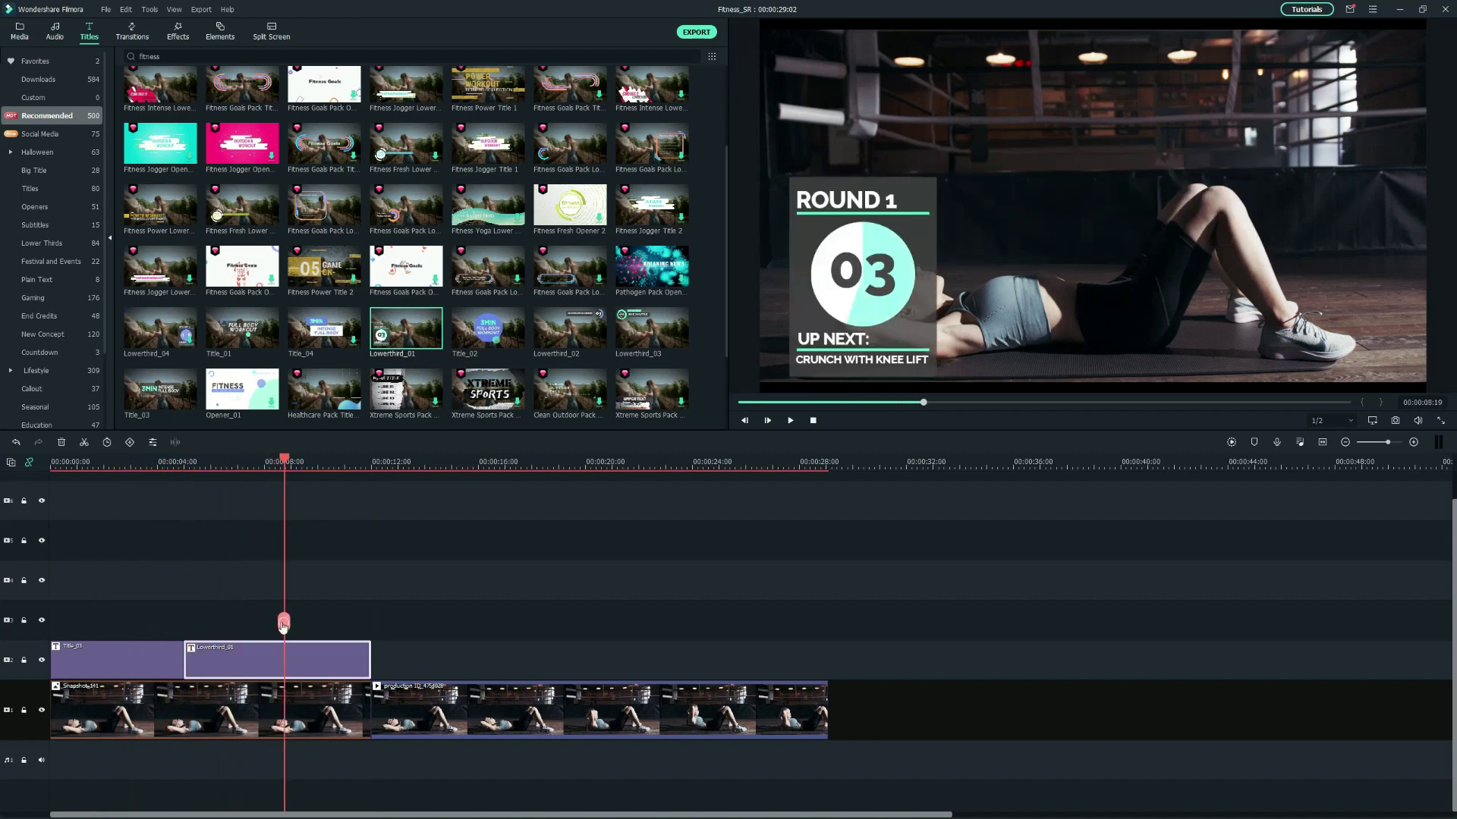
{"action": "left_click", "coordinate": [916, 326]}
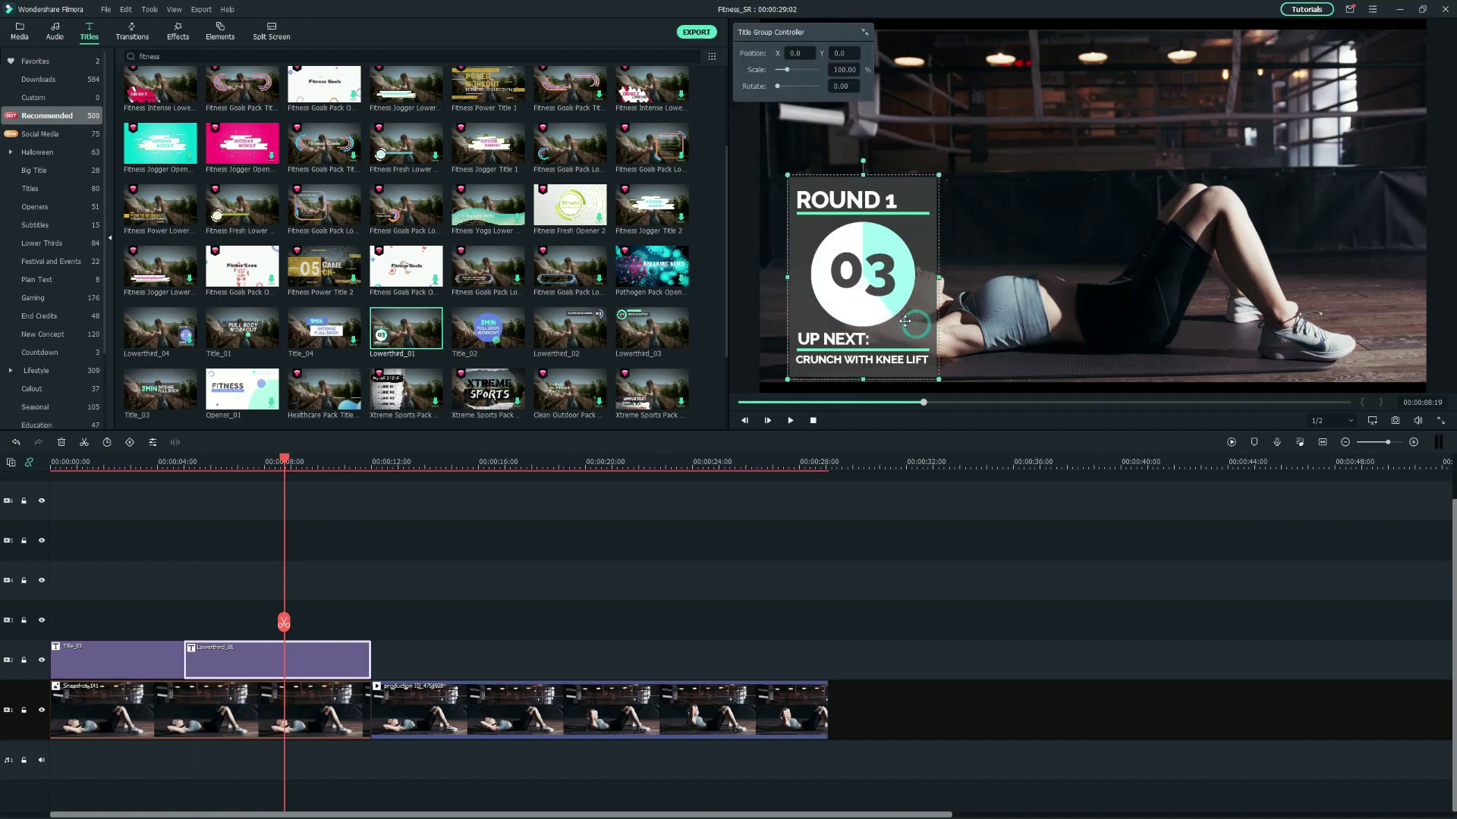
{"action": "left_click_drag", "start_coordinate": [916, 327], "coordinate": [915, 196]}
{"action": "left_click_drag", "start_coordinate": [798, 52], "coordinate": [850, 52]}
Change the exercise line to SIT-UPS WORKOUT and align it under UP NEXT
{"action": "double_click", "coordinate": [1039, 232]}
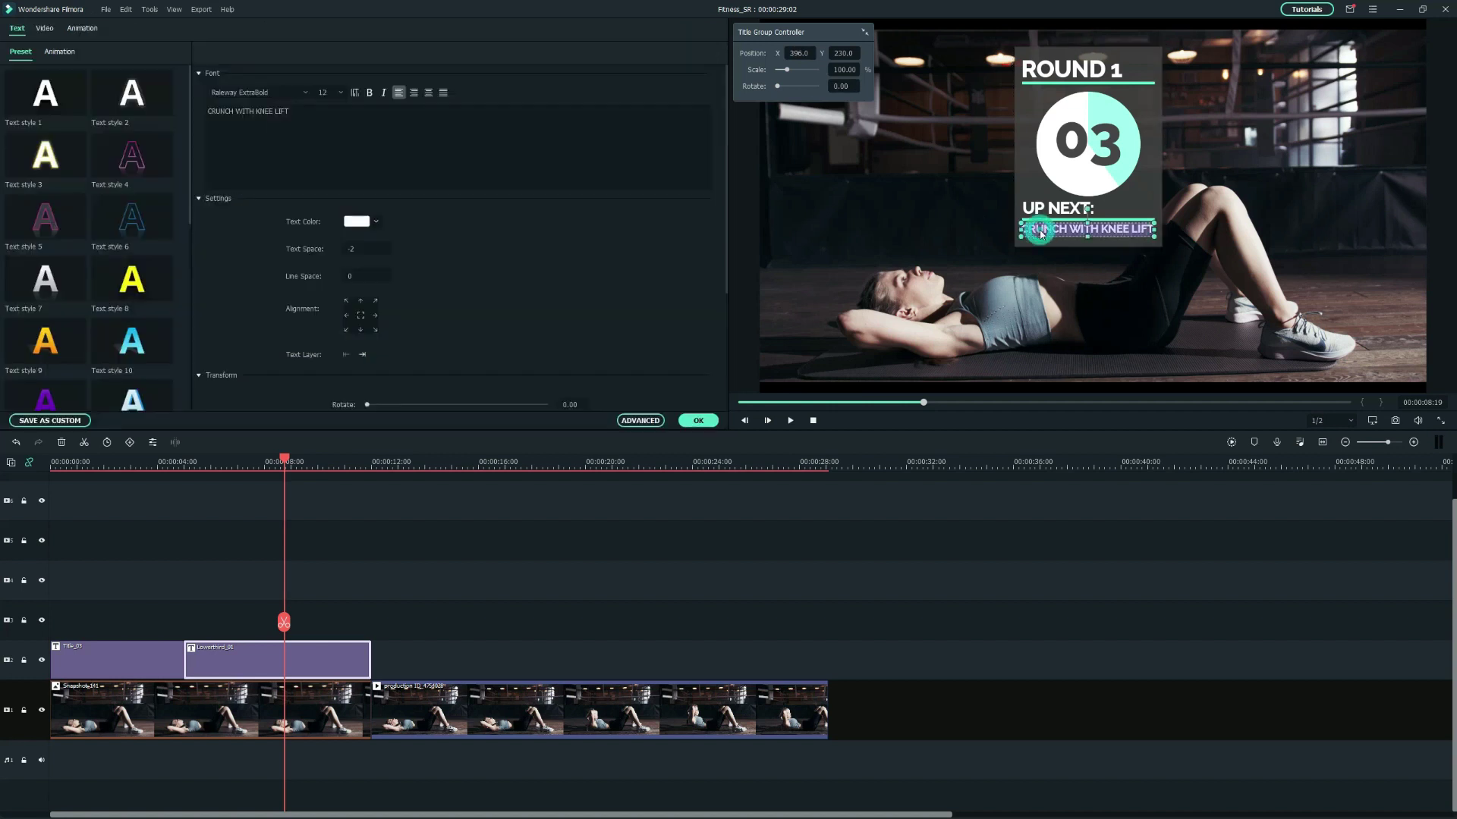
{"action": "type", "text": "SIT"}
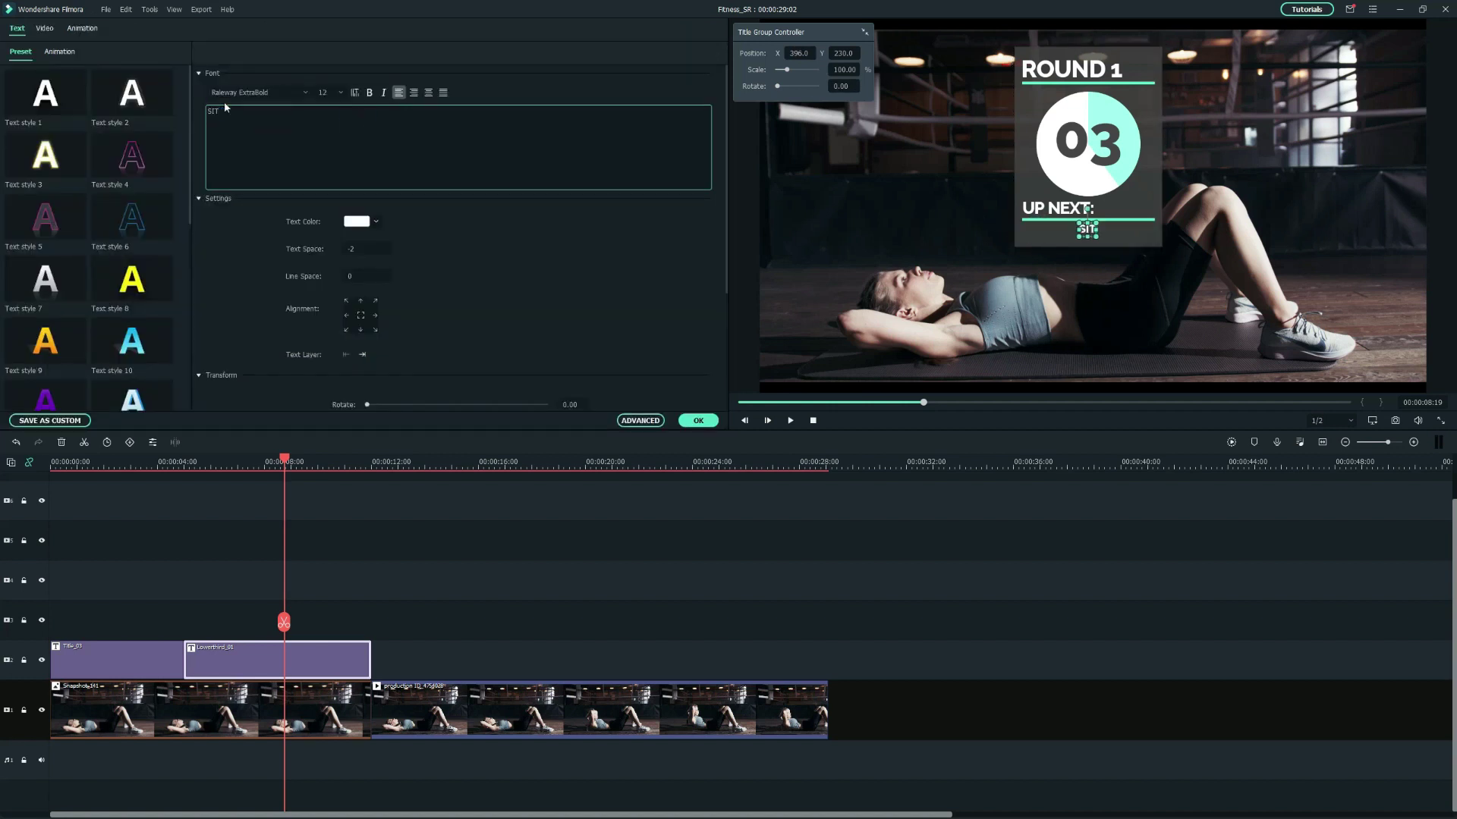
{"action": "type", "text": "-UPS WORKOU"}
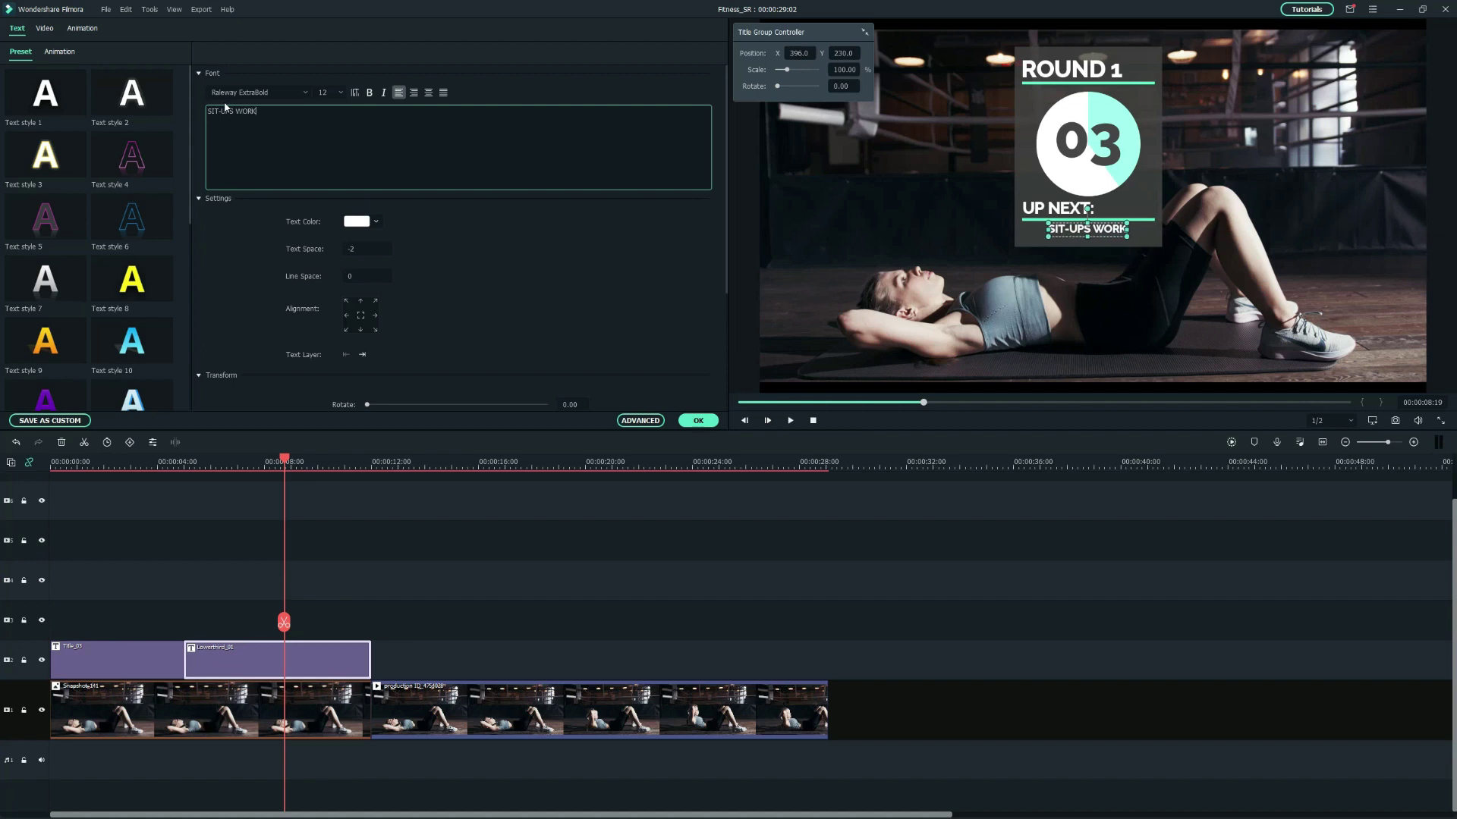
{"action": "type", "text": "T"}
{"action": "left_click_drag", "start_coordinate": [1066, 239], "coordinate": [905, 256]}
Apply the lower-third edits and add a circular countdown, trimmed to 15 seconds, after the titles
{"action": "left_click", "coordinate": [698, 422]}
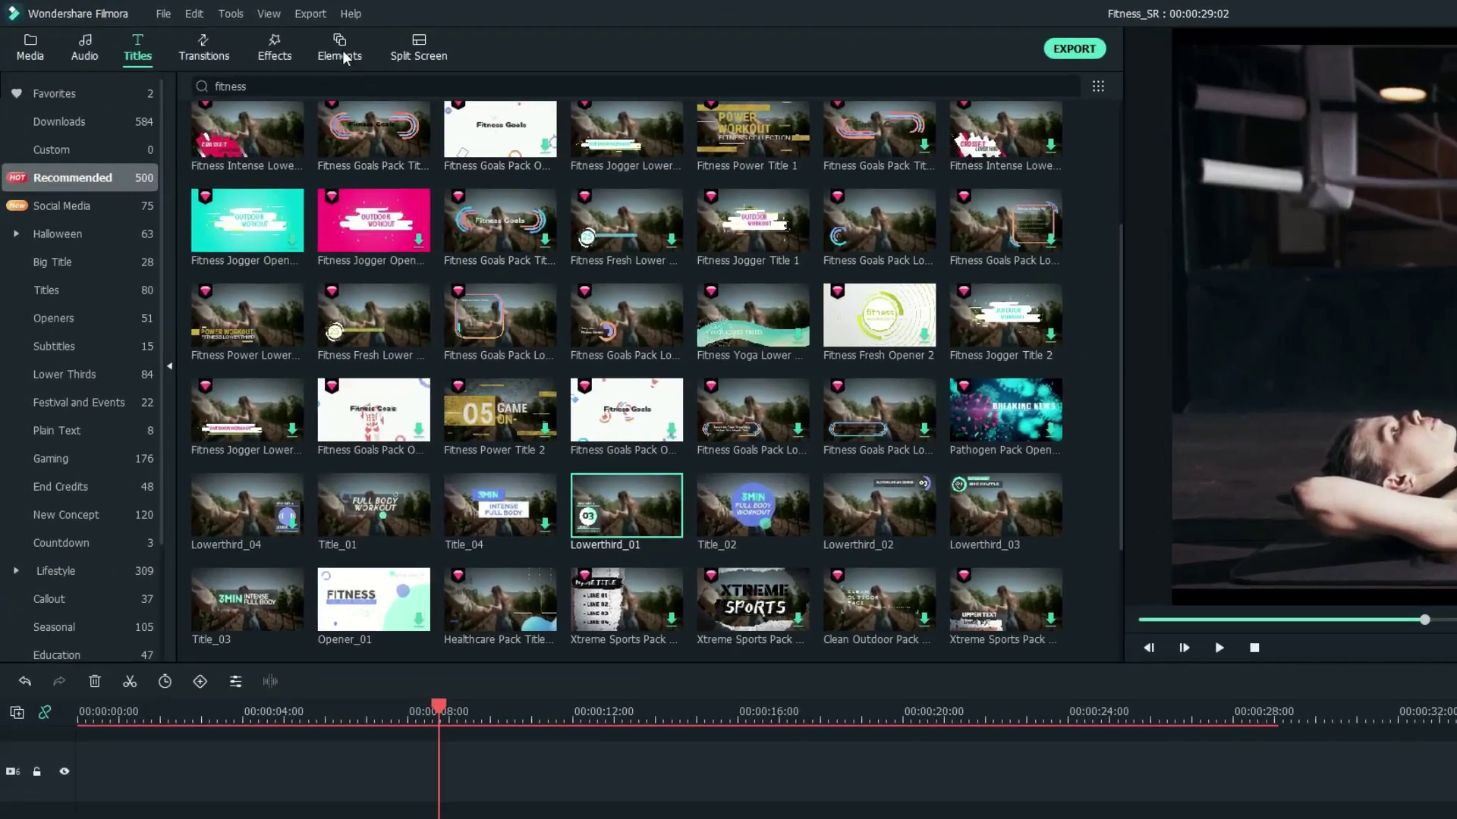
{"action": "left_click", "coordinate": [221, 32]}
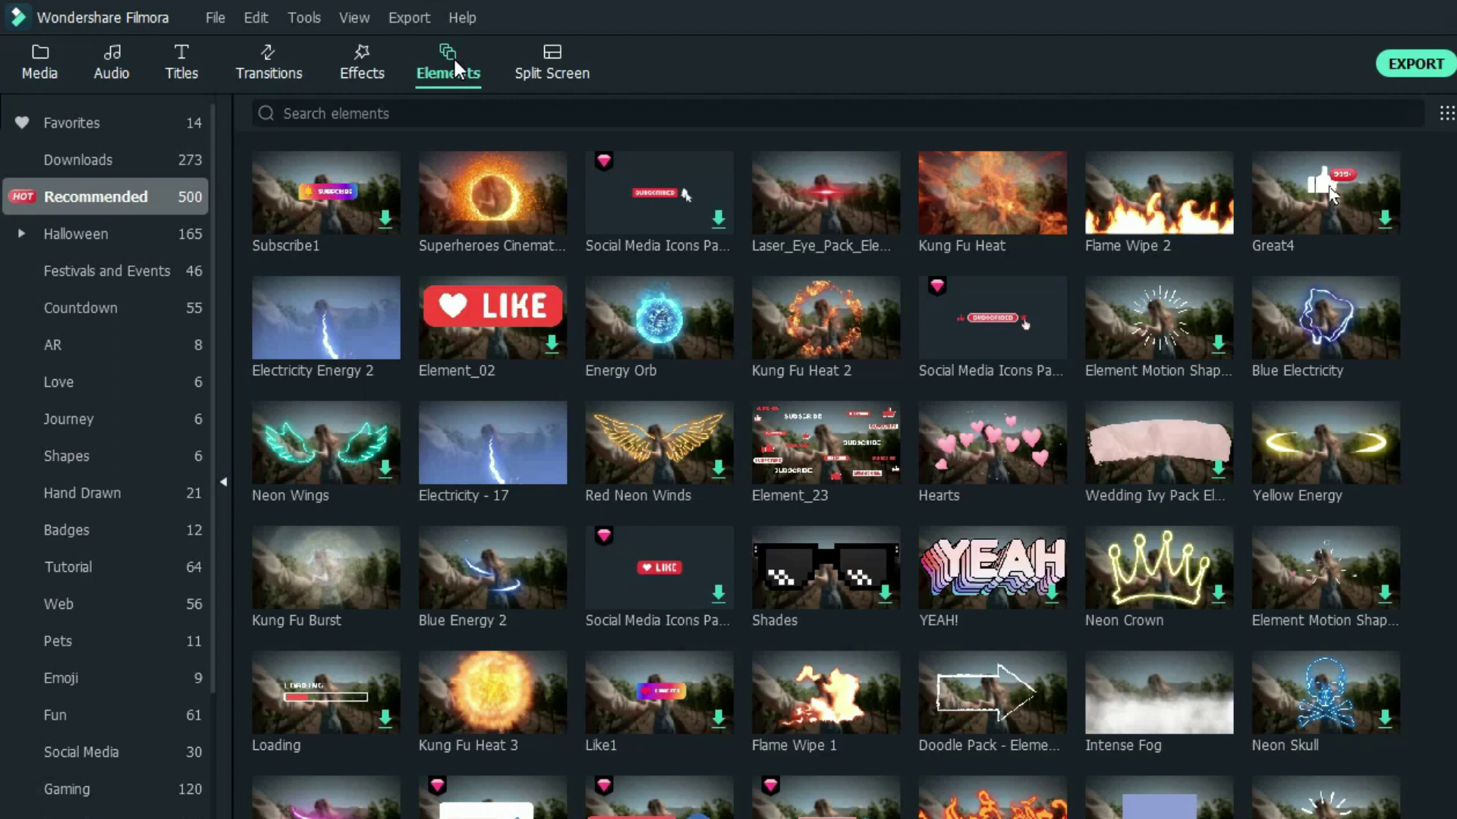
{"action": "left_click", "coordinate": [135, 307]}
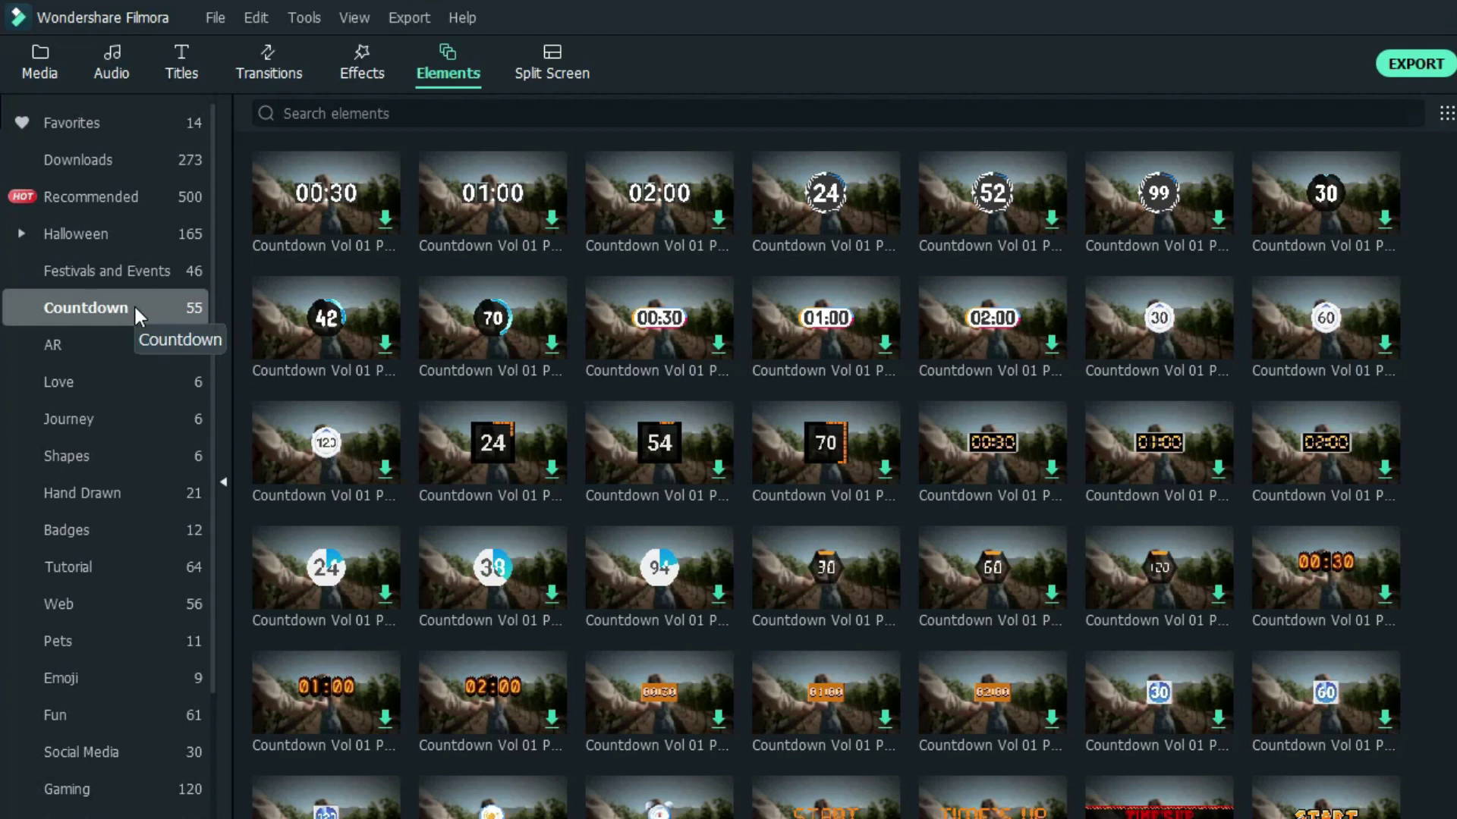
{"action": "mouse_move", "coordinate": [834, 211]}
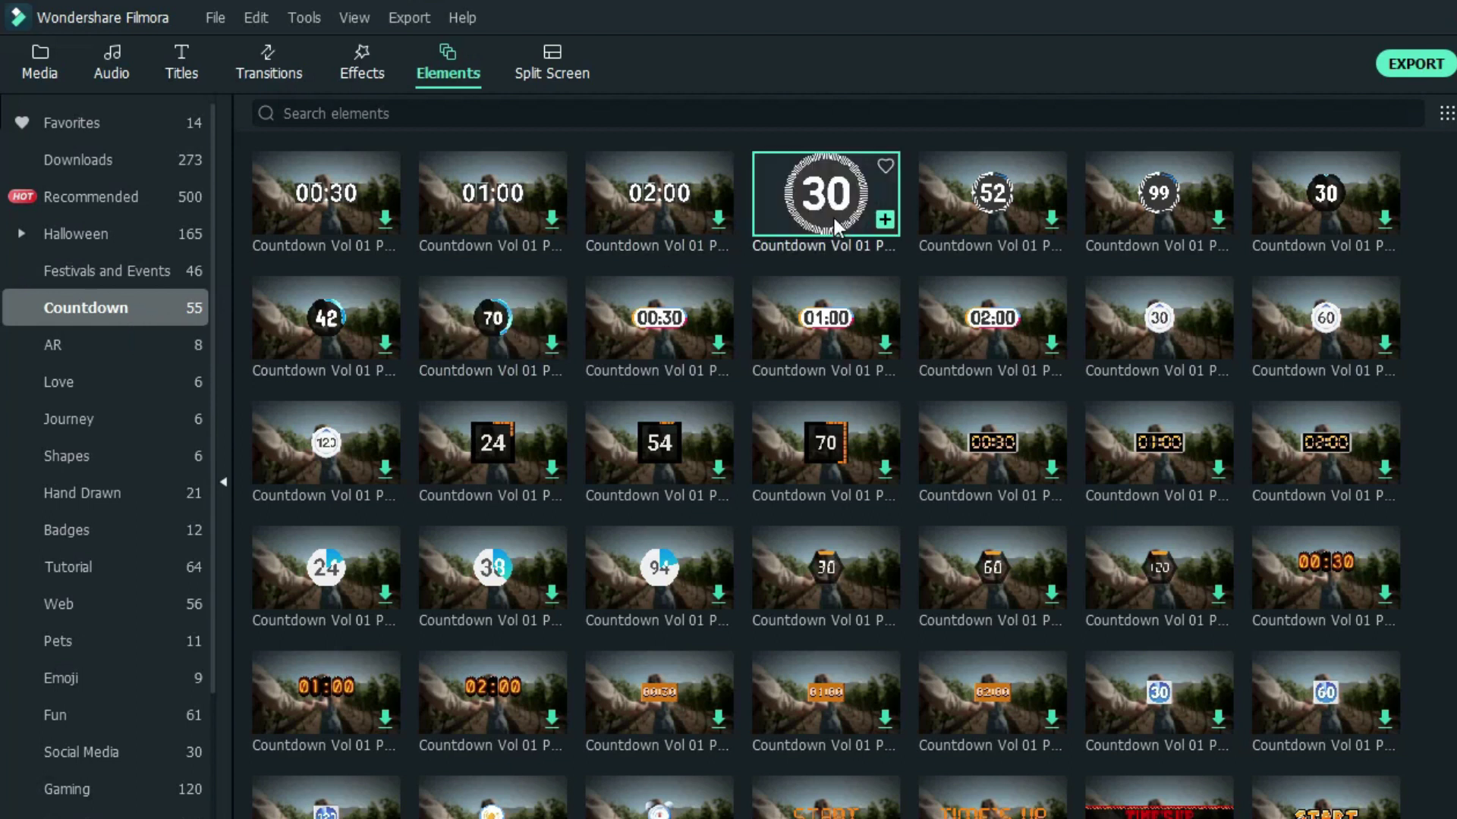
{"action": "left_click_drag", "start_coordinate": [835, 211], "coordinate": [383, 661]}
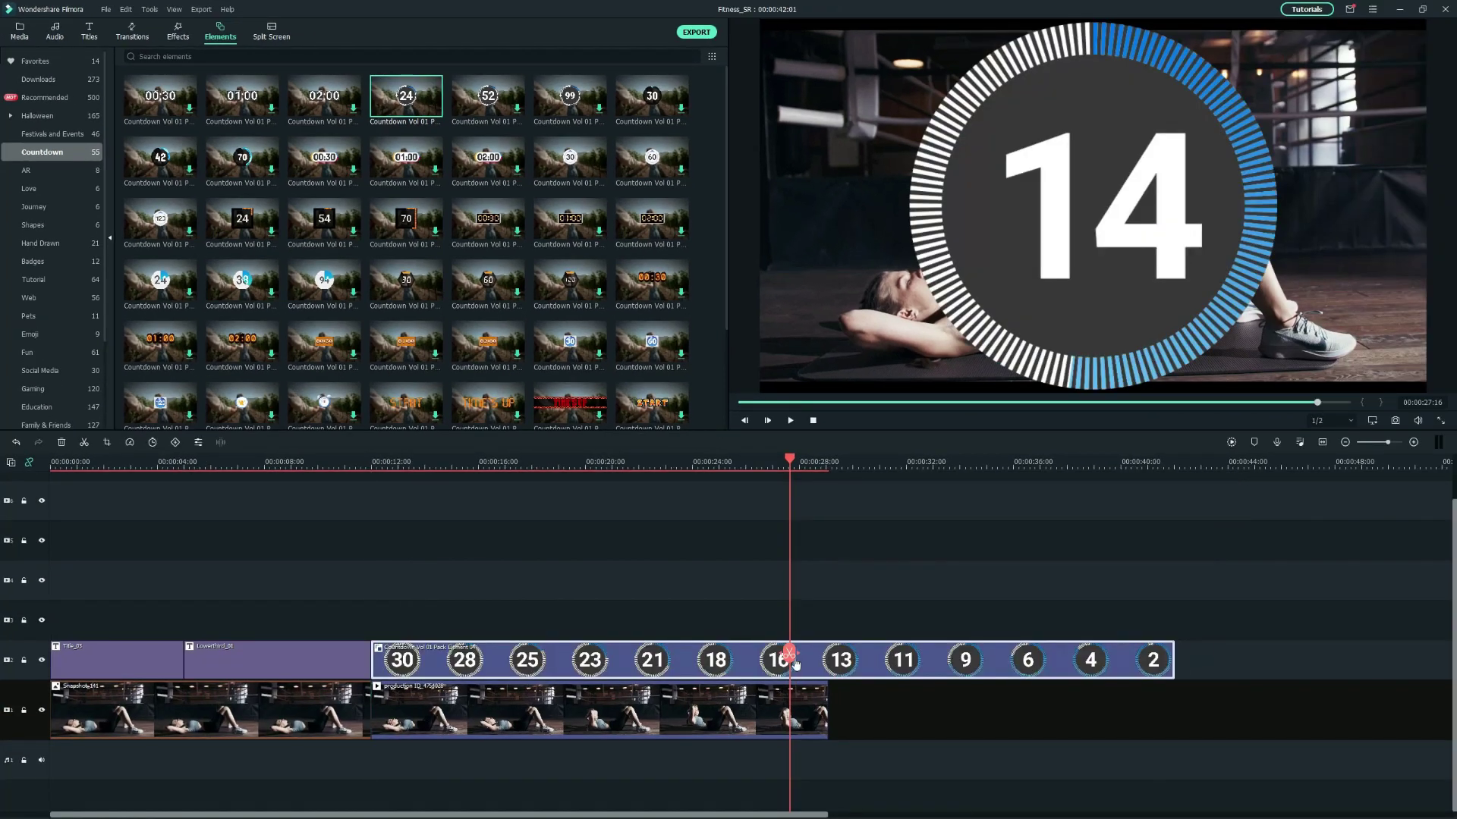
{"action": "left_click_drag", "start_coordinate": [790, 660], "coordinate": [758, 660]}
{"action": "left_click", "coordinate": [759, 659]}
{"action": "mouse_move", "coordinate": [455, 662]}
{"action": "left_mouse_down"}
{"action": "mouse_move", "coordinate": [508, 665]}
{"action": "mouse_move", "coordinate": [444, 664]}
{"action": "left_mouse_up"}
{"action": "left_click_drag", "start_coordinate": [827, 709], "coordinate": [786, 709]}
Scale the countdown to 35% and position it at X -335, Y 117
{"action": "double_click", "coordinate": [641, 672]}
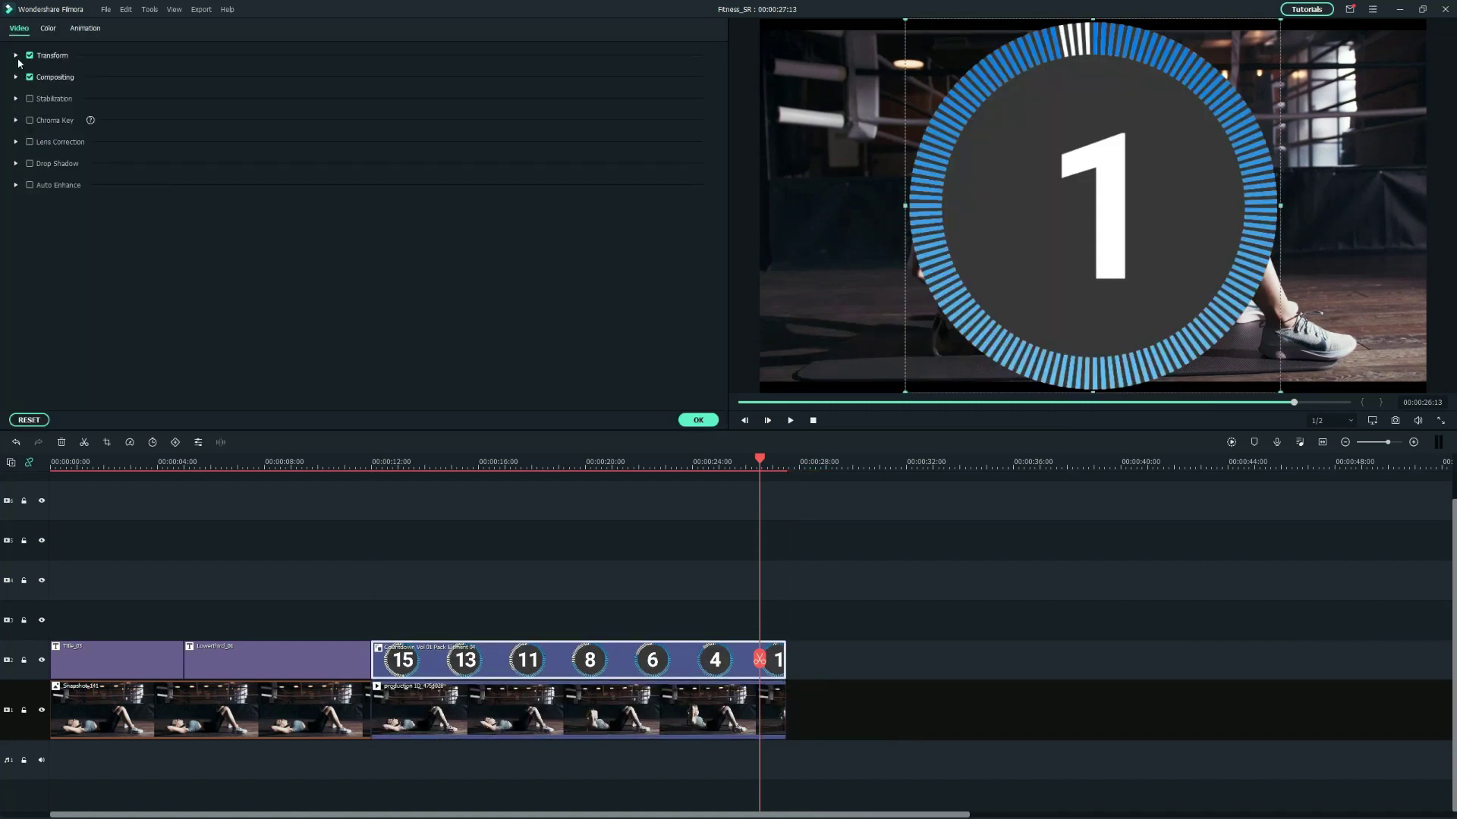
{"action": "left_click", "coordinate": [15, 57]}
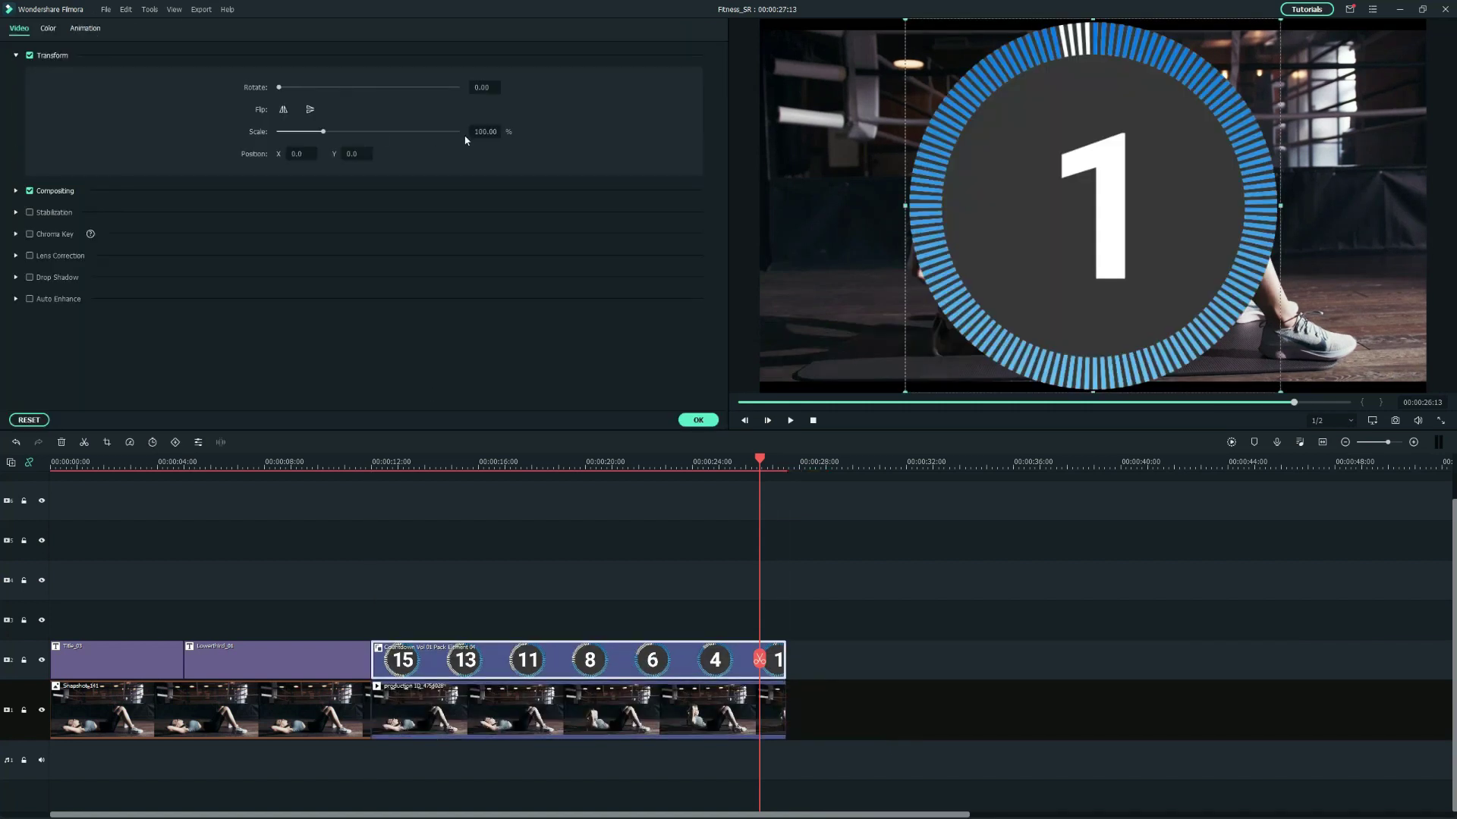
{"action": "key", "text": "Return"}
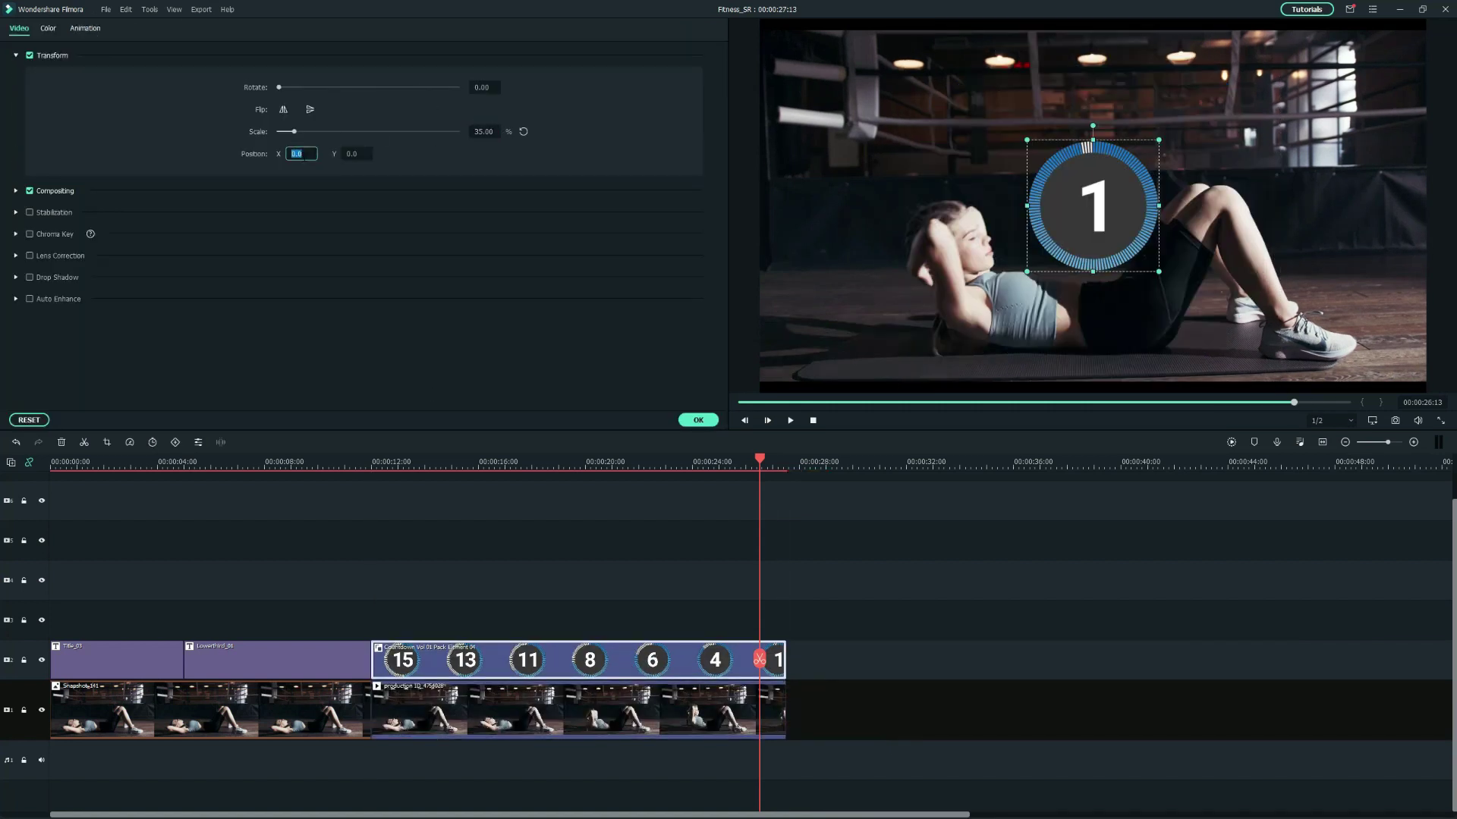
{"action": "type", "text": "-335"}
{"action": "key", "text": "Return"}
{"action": "left_click", "coordinate": [349, 155]}
{"action": "type", "text": "117"}
{"action": "key", "text": "Return"}
{"action": "left_click", "coordinate": [704, 420]}
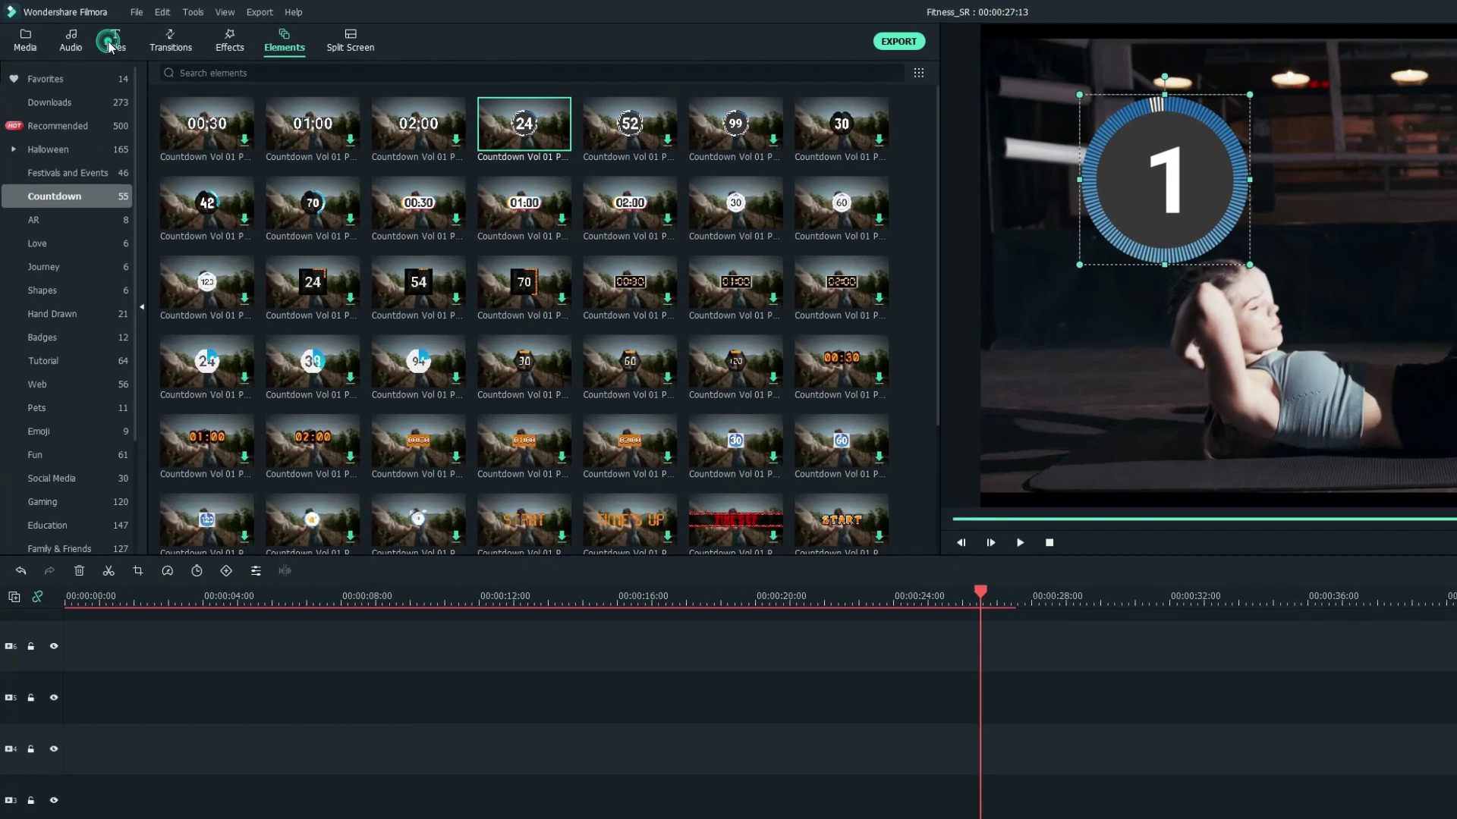
Search titles for 'fitness' and place Title_01 above the end of the countdown
{"action": "left_click", "coordinate": [88, 33]}
{"action": "left_click", "coordinate": [301, 87]}
{"action": "type", "text": "fitness"}
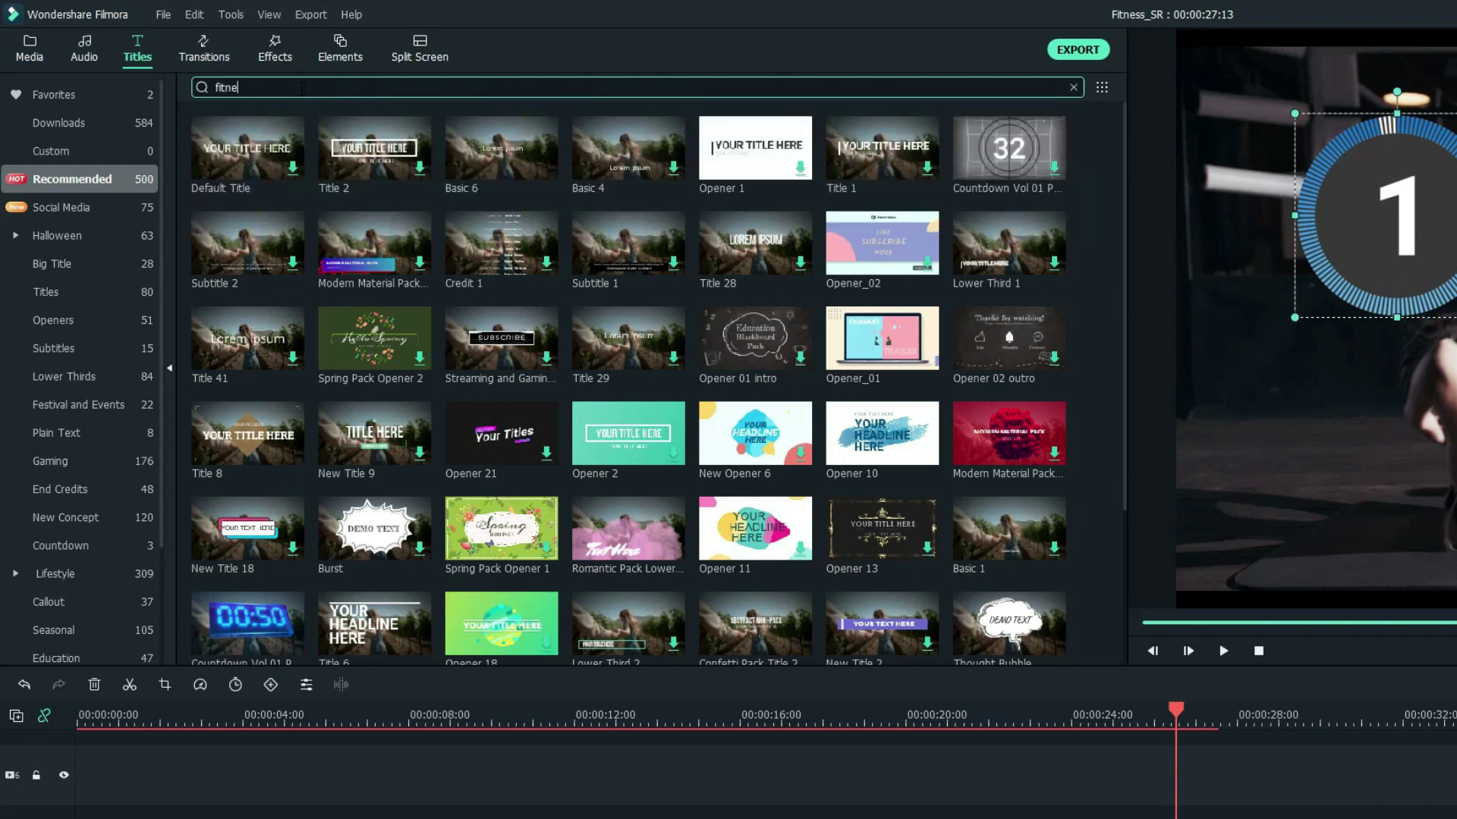
{"action": "key", "text": "Return"}
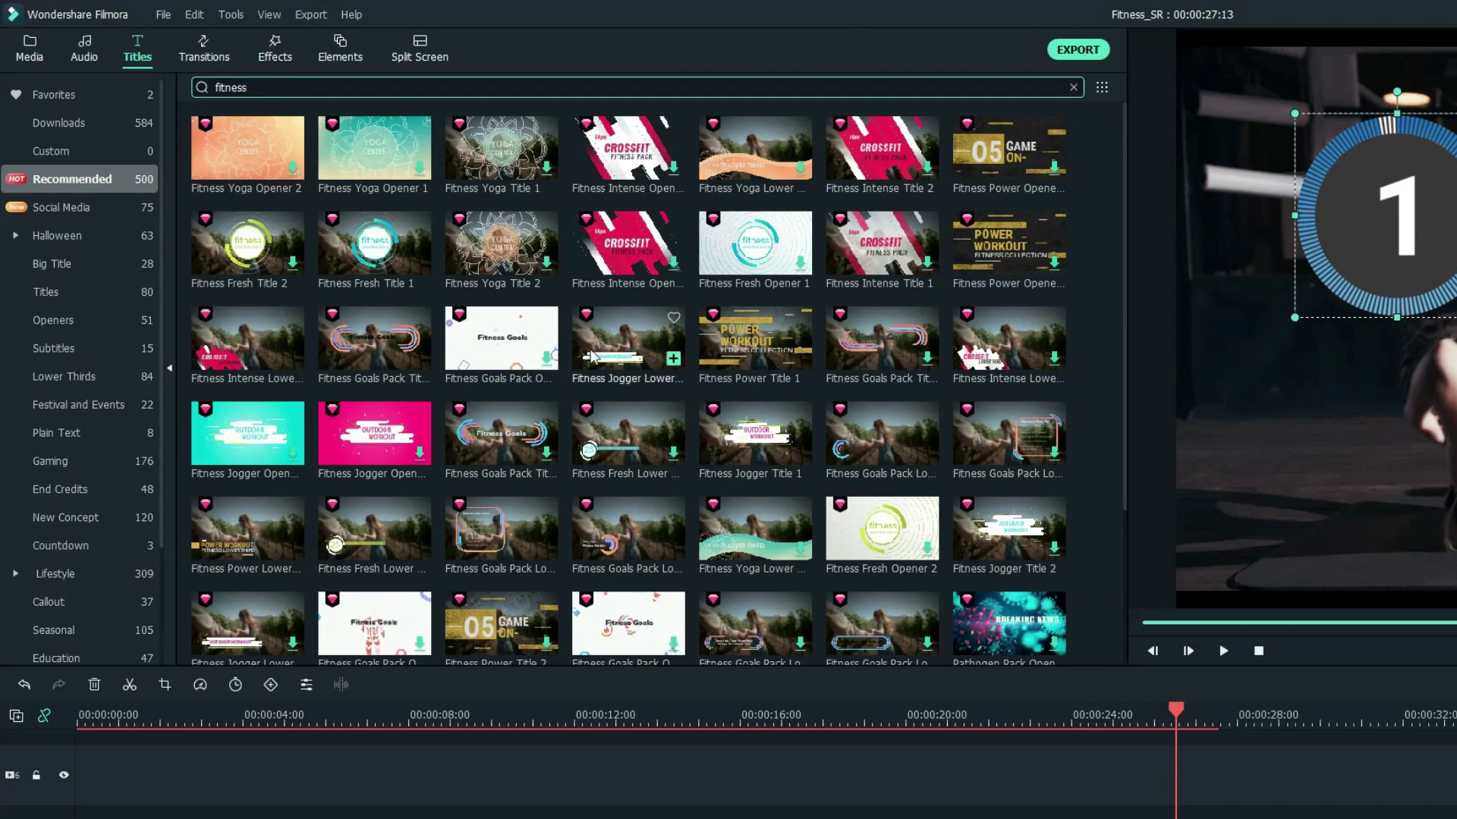
{"action": "scroll", "coordinate": [641, 388], "scroll_direction": "down", "scroll_amount": 3}
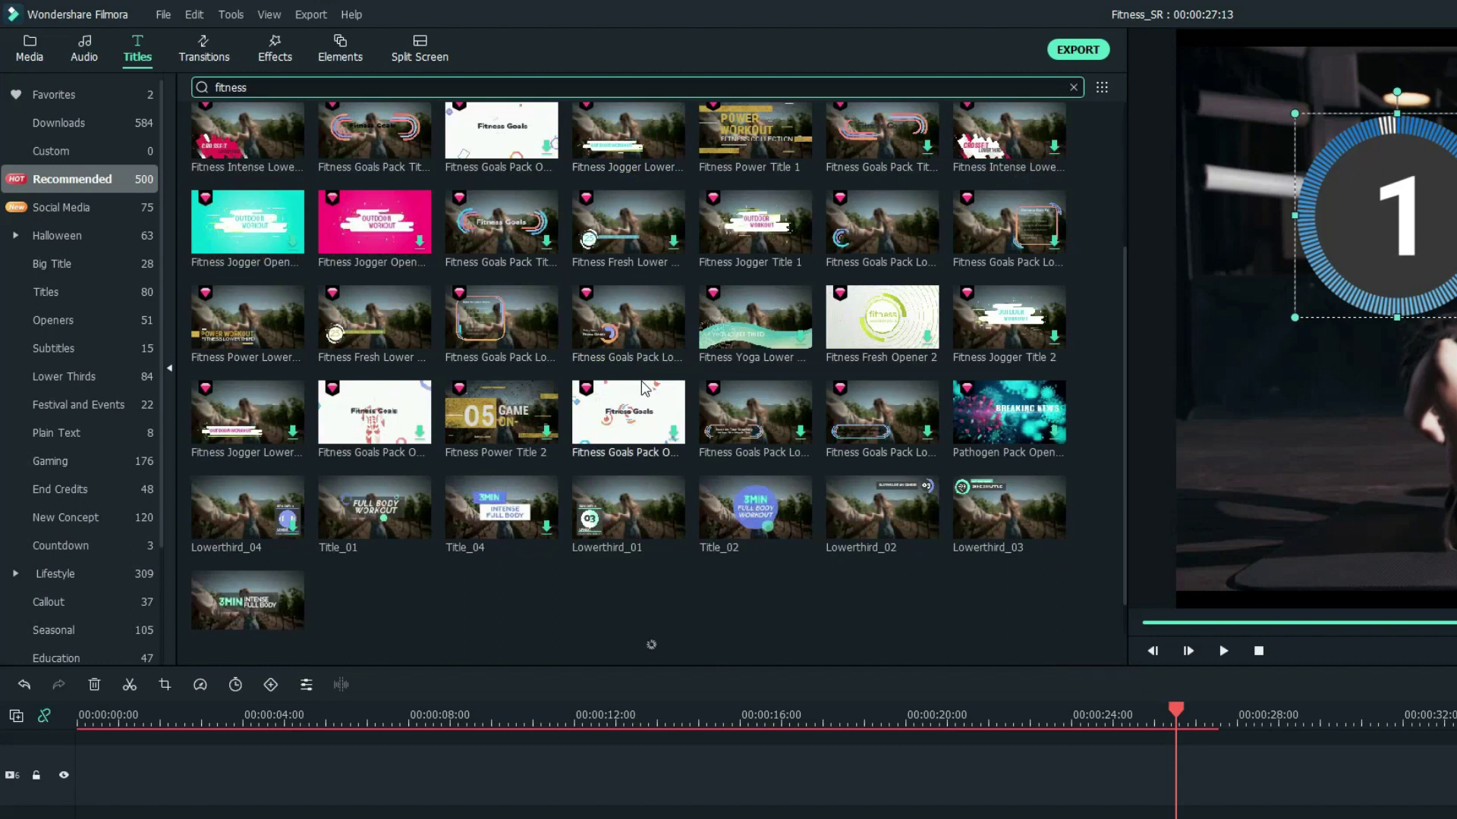
{"action": "left_click", "coordinate": [374, 507]}
{"action": "left_click_drag", "start_coordinate": [374, 507], "coordinate": [952, 818]}
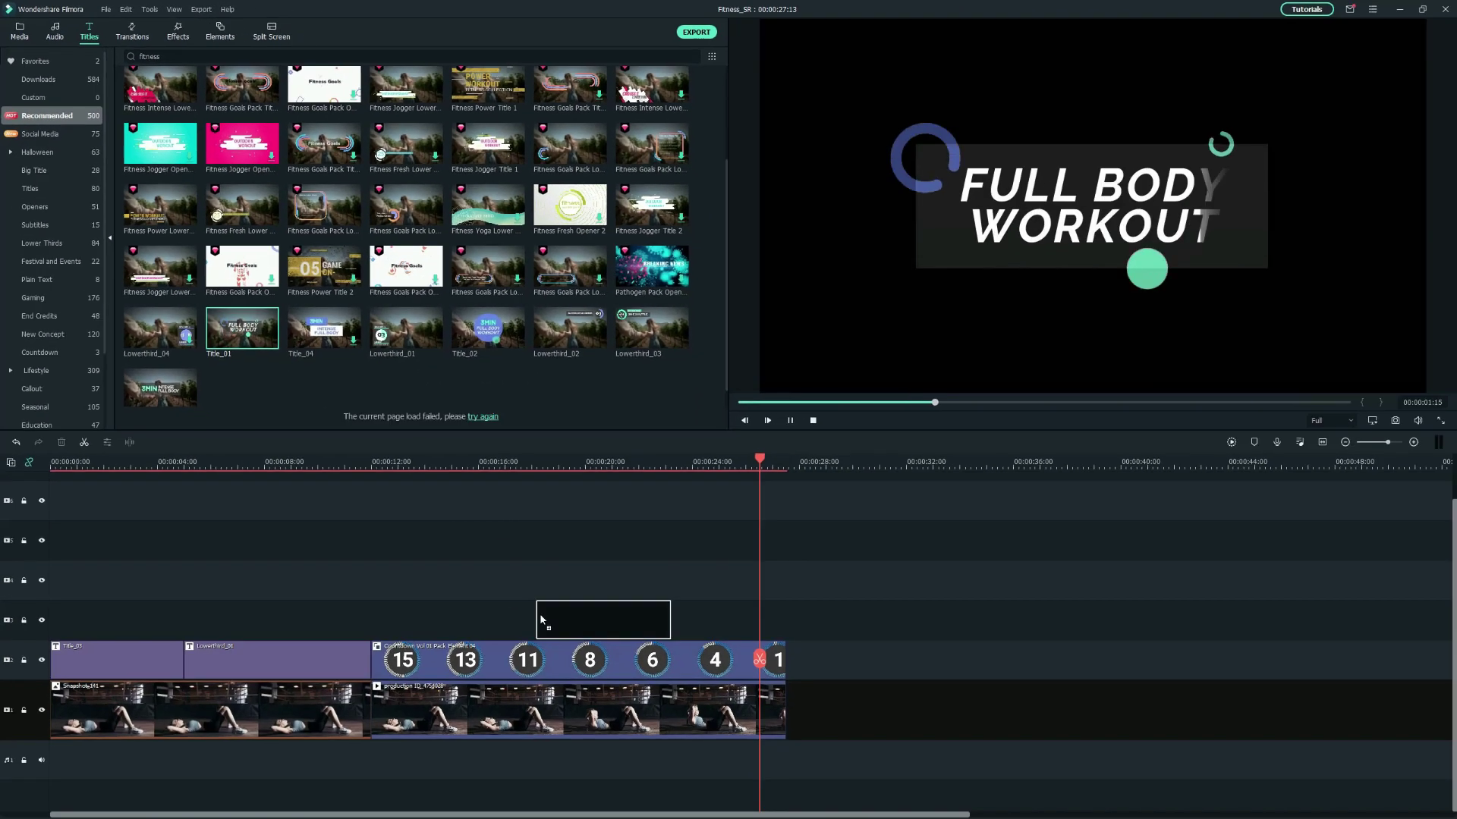
{"action": "left_click_drag", "start_coordinate": [615, 625], "coordinate": [642, 624]}
{"action": "left_click_drag", "start_coordinate": [759, 660], "coordinate": [637, 665]}
Scale the title to about 87% and retype its text as YOU ALMOST THERE
{"action": "double_click", "coordinate": [693, 628]}
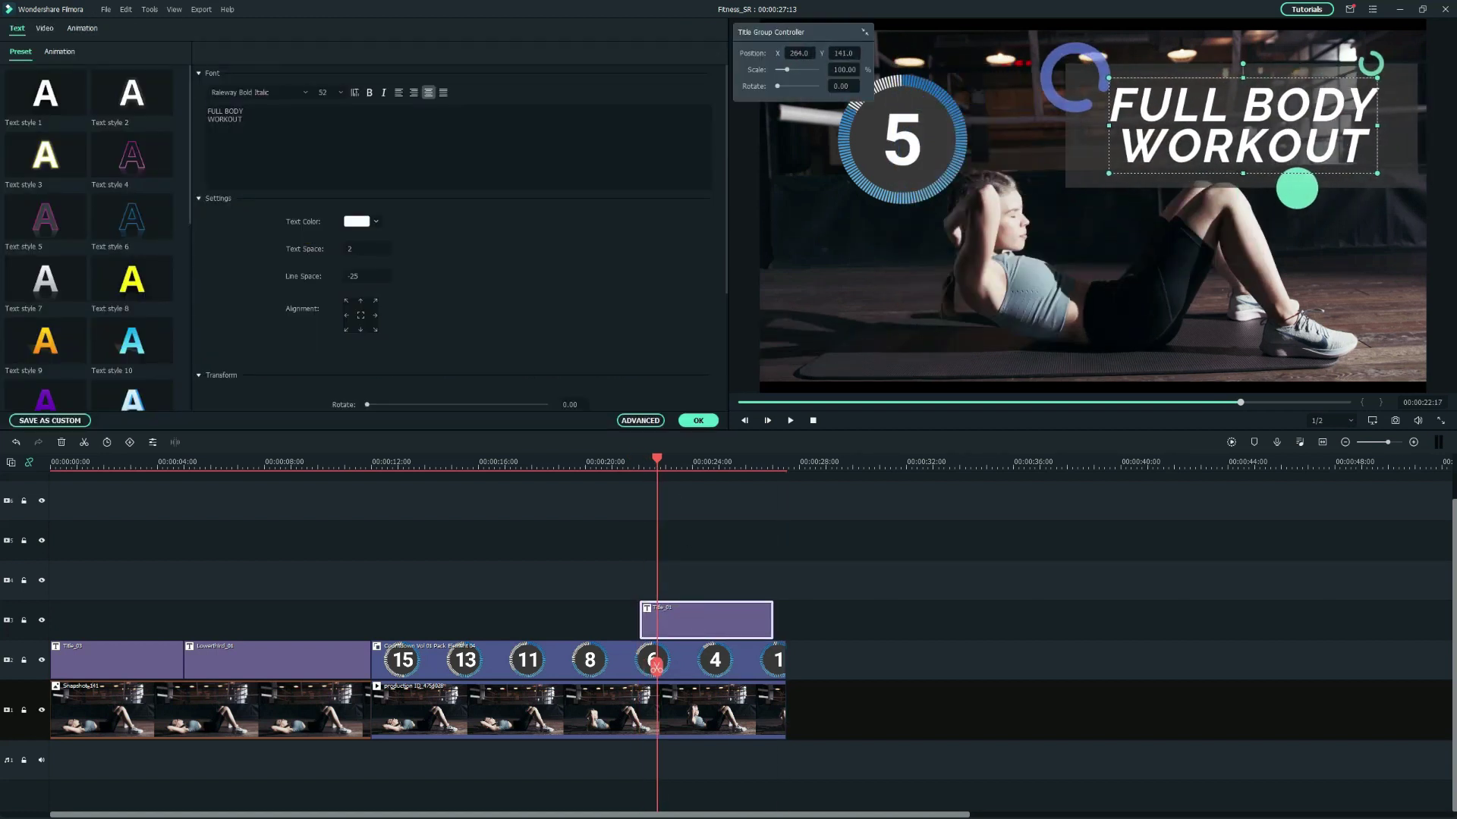
{"action": "left_click_drag", "start_coordinate": [787, 69], "coordinate": [787, 76]}
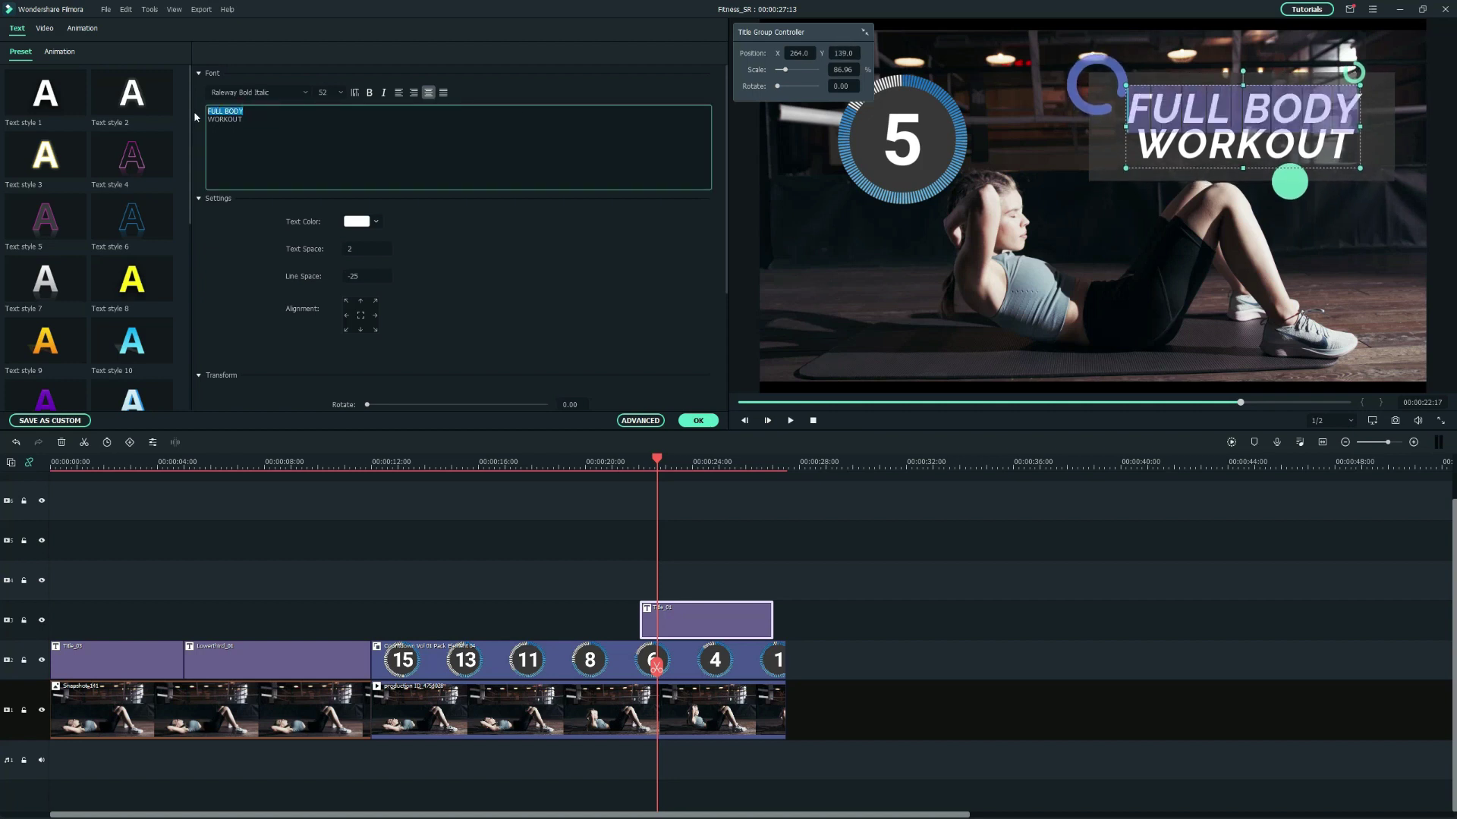
{"action": "type", "text": "U ALMOST"}
{"action": "key", "text": "Down"}
{"action": "key", "text": "shift+Home"}
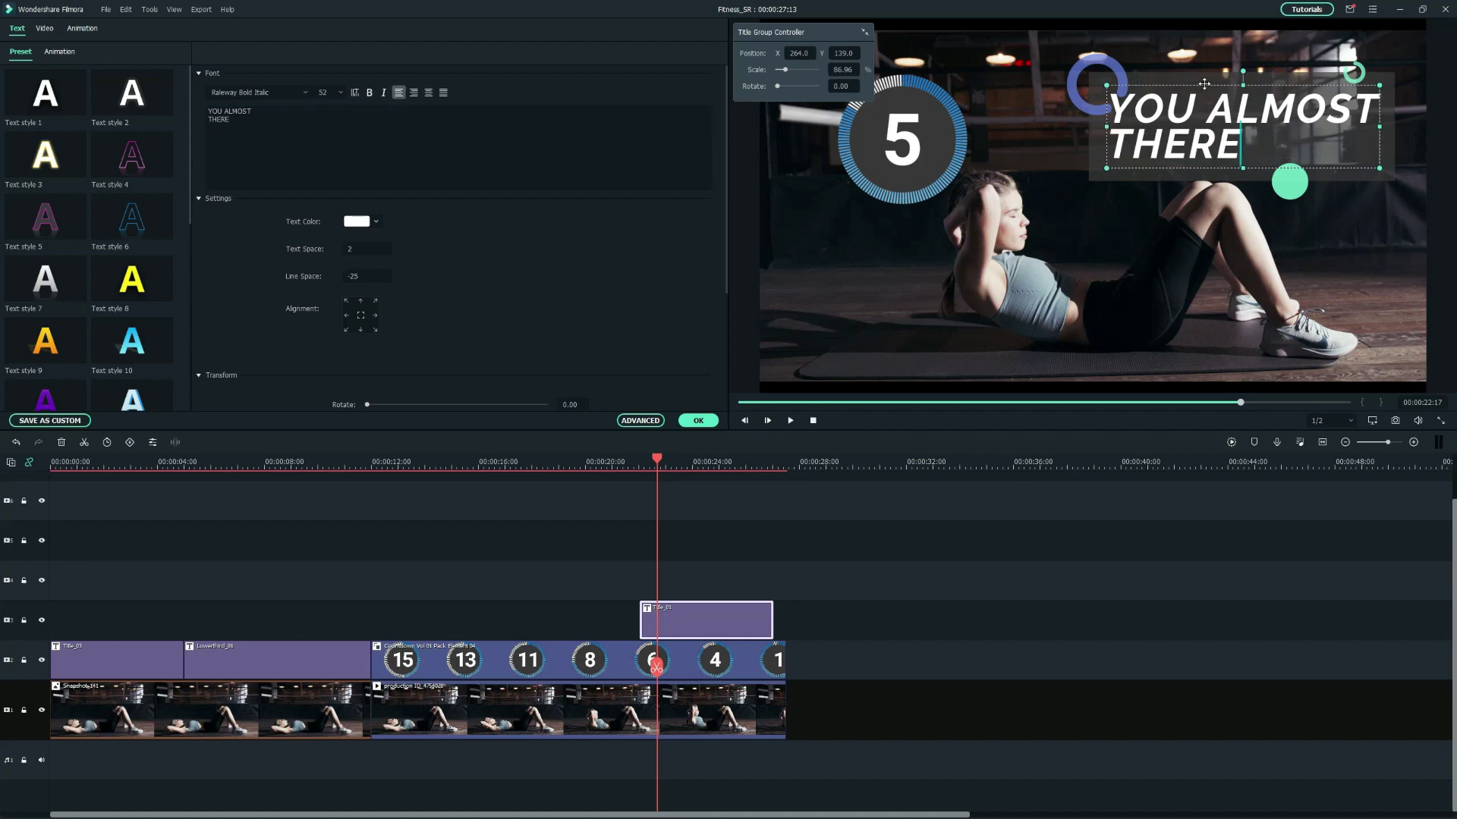
{"action": "left_click", "coordinate": [698, 421]}
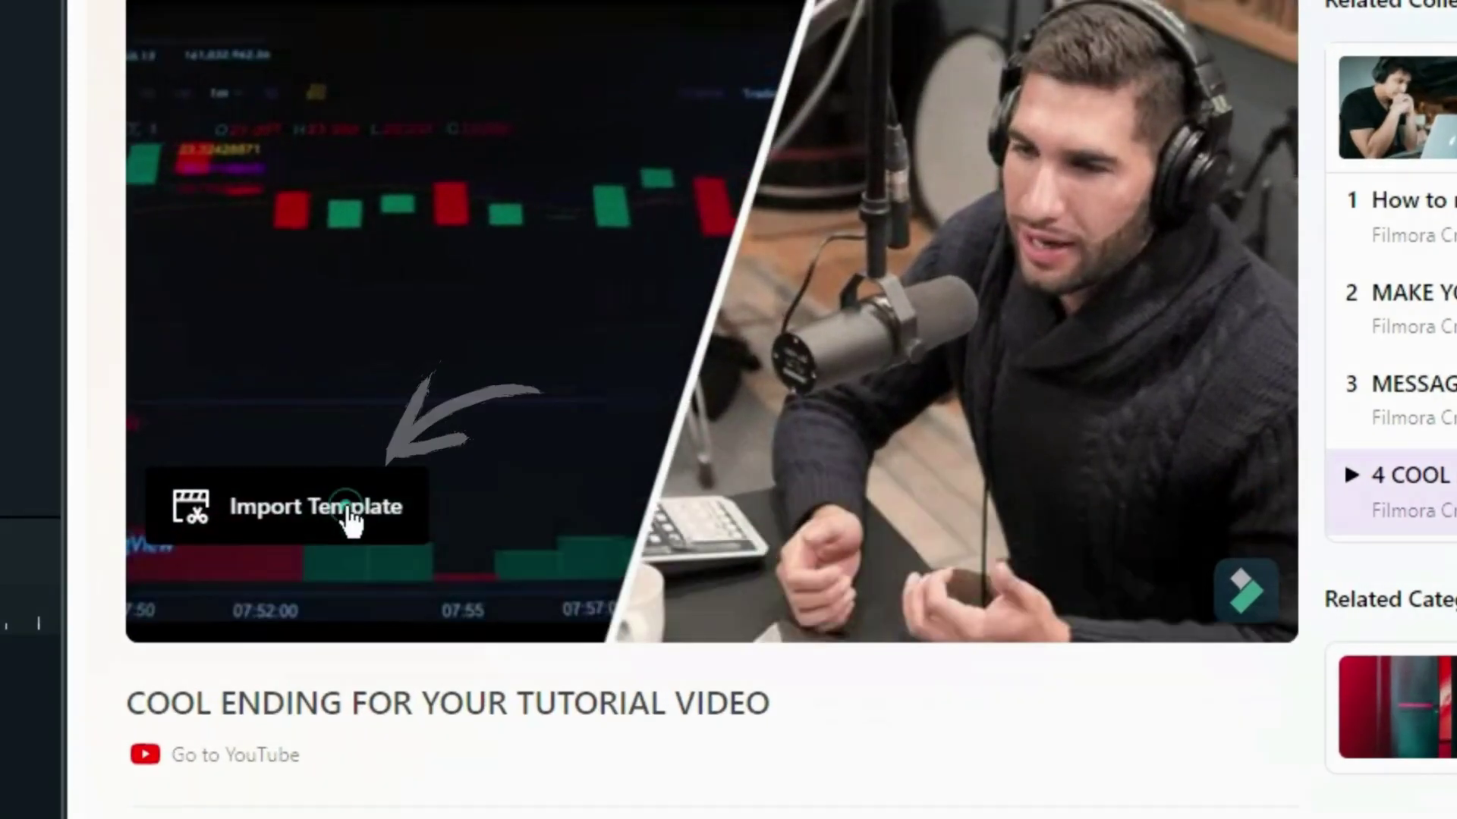
Import the Cool Ending for Your Tutorial Video template from the Creator Academy lesson
{"action": "left_click", "coordinate": [315, 493]}
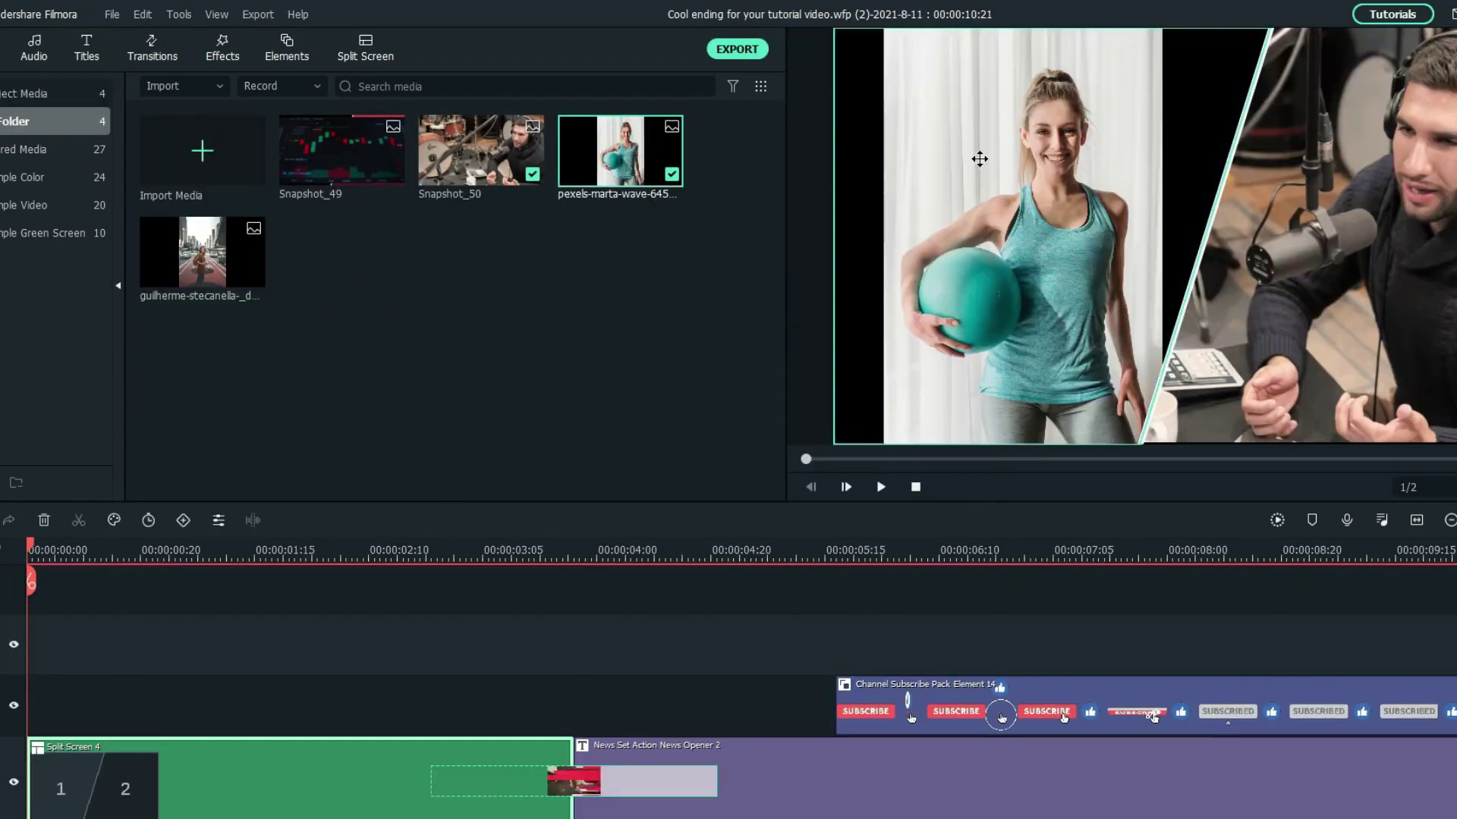
Zoom in on the woman's photo in the first split-screen pane
{"action": "scroll", "coordinate": [979, 160], "scroll_direction": "up", "scroll_amount": 3}
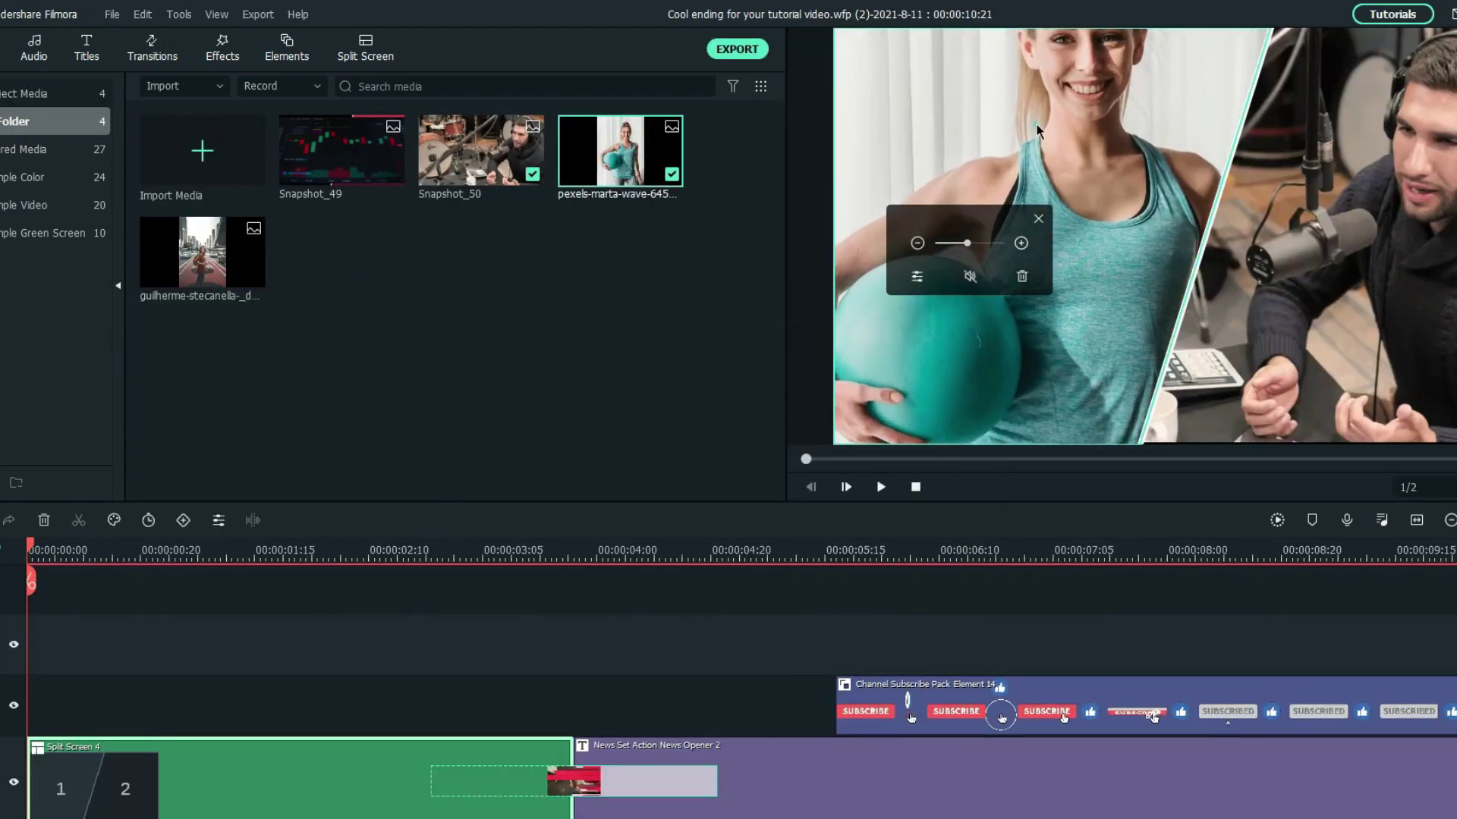